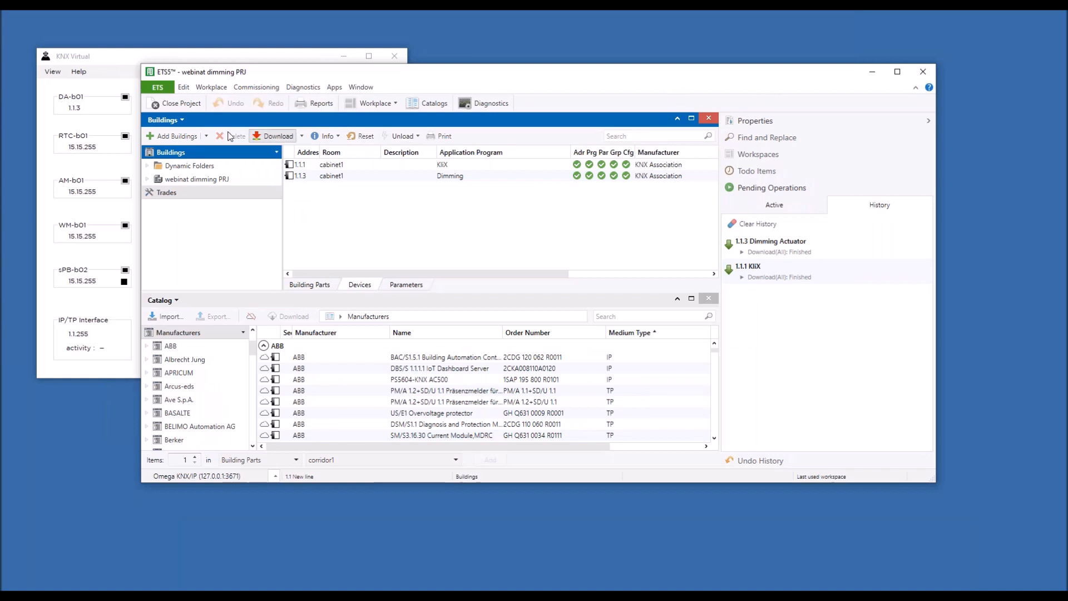
Step: Expand the project's building tree through building 1, floor 1 and corridor1 to show the devices in cabinet1
click(149, 179)
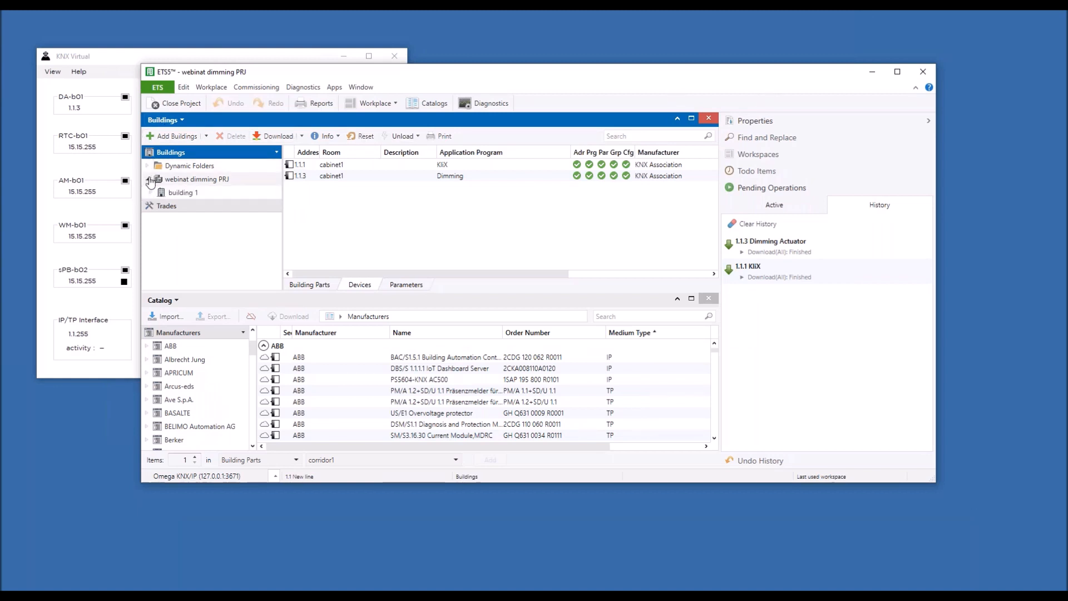
click(151, 192)
click(156, 206)
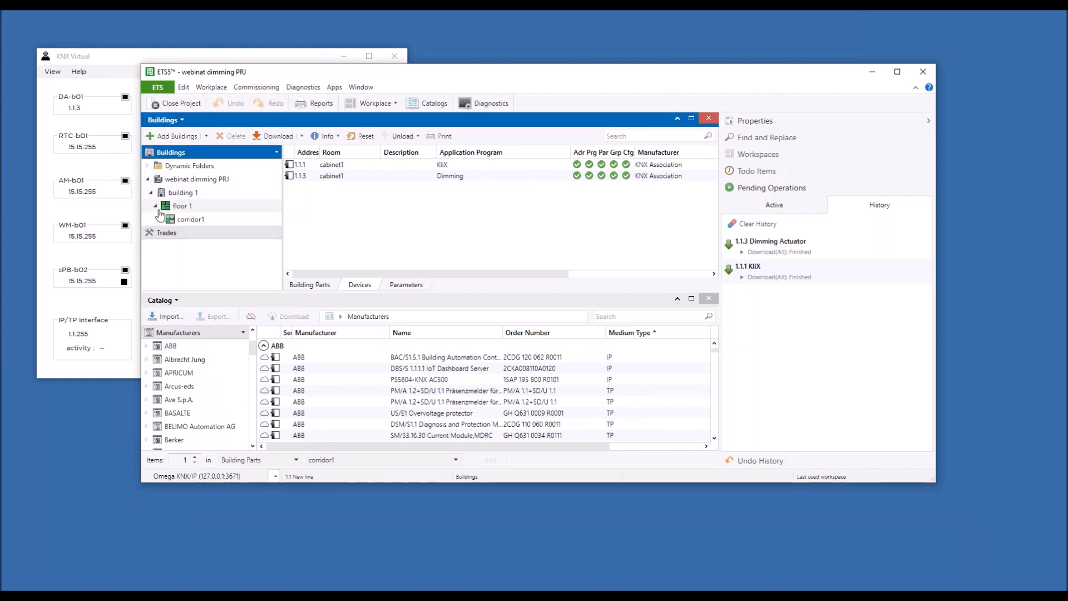
click(160, 219)
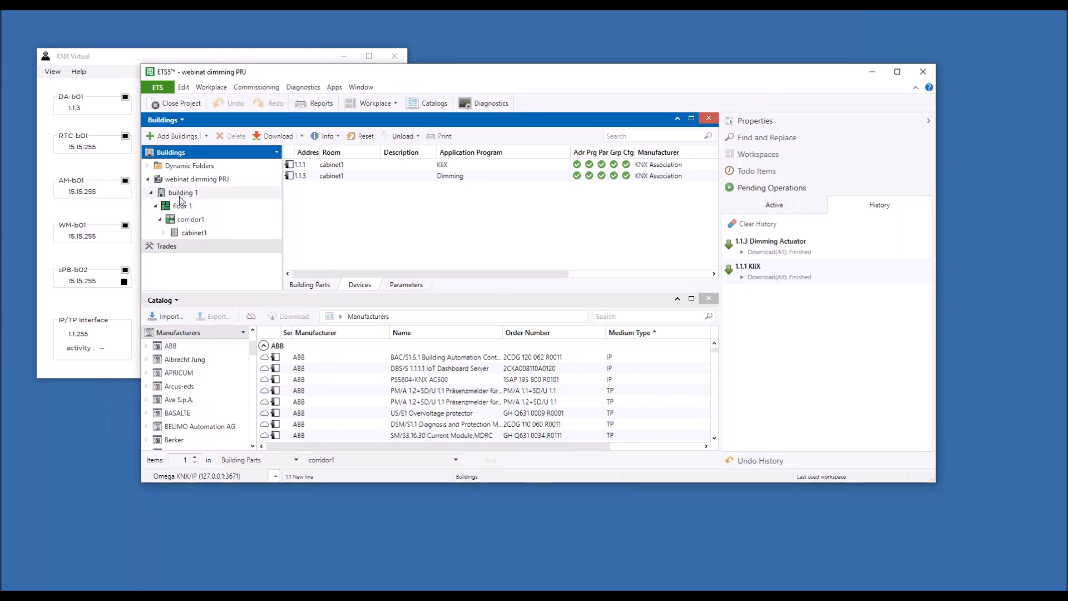
click(189, 233)
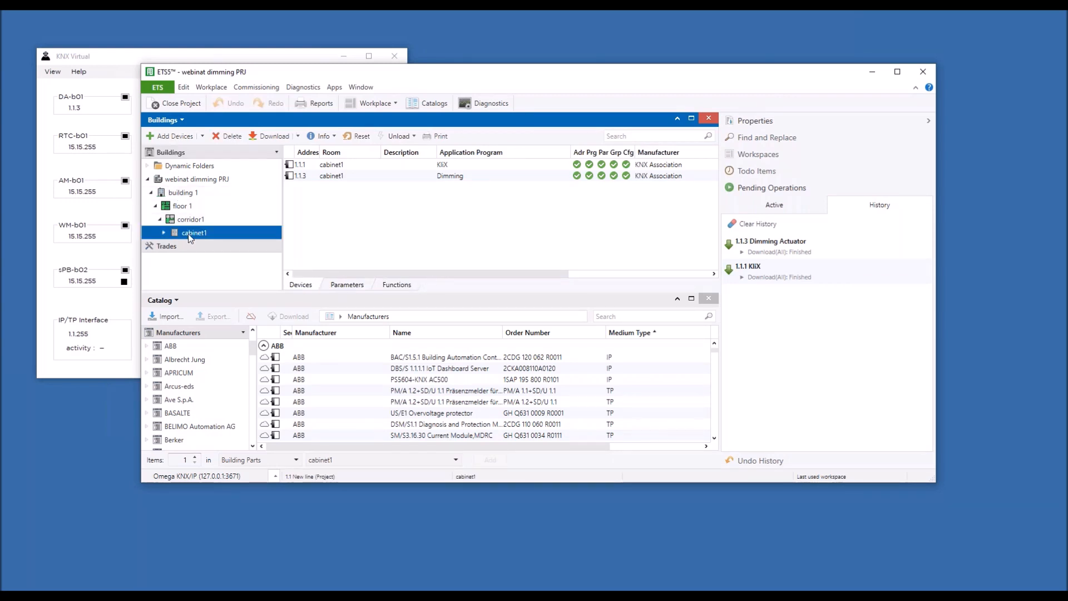
click(164, 232)
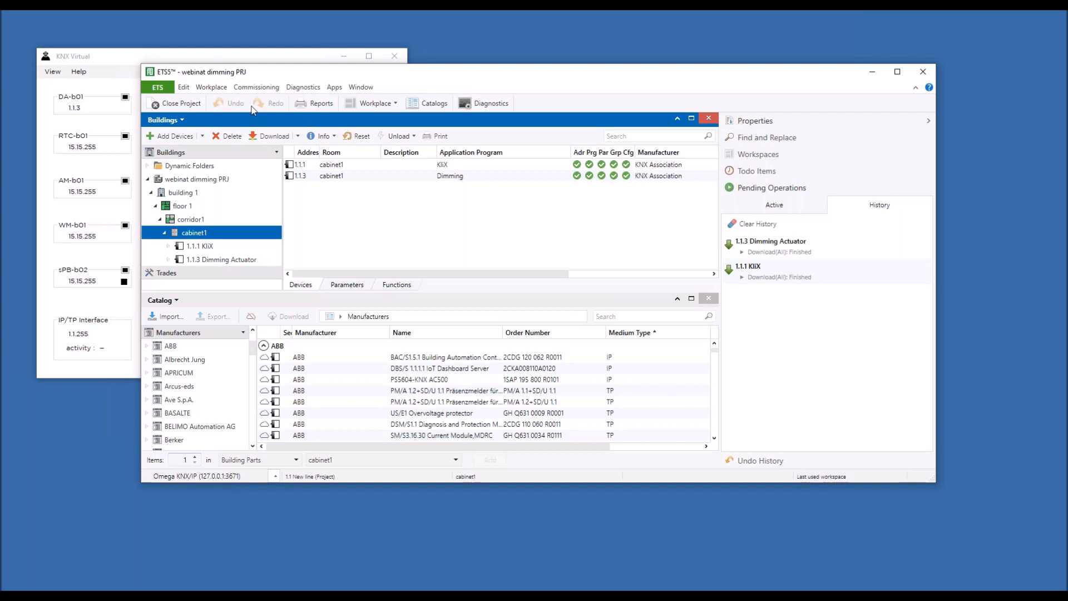
Step: Close the project and examine the general settings, the manufacturer catalogs and the Online Catalog settings
click(173, 106)
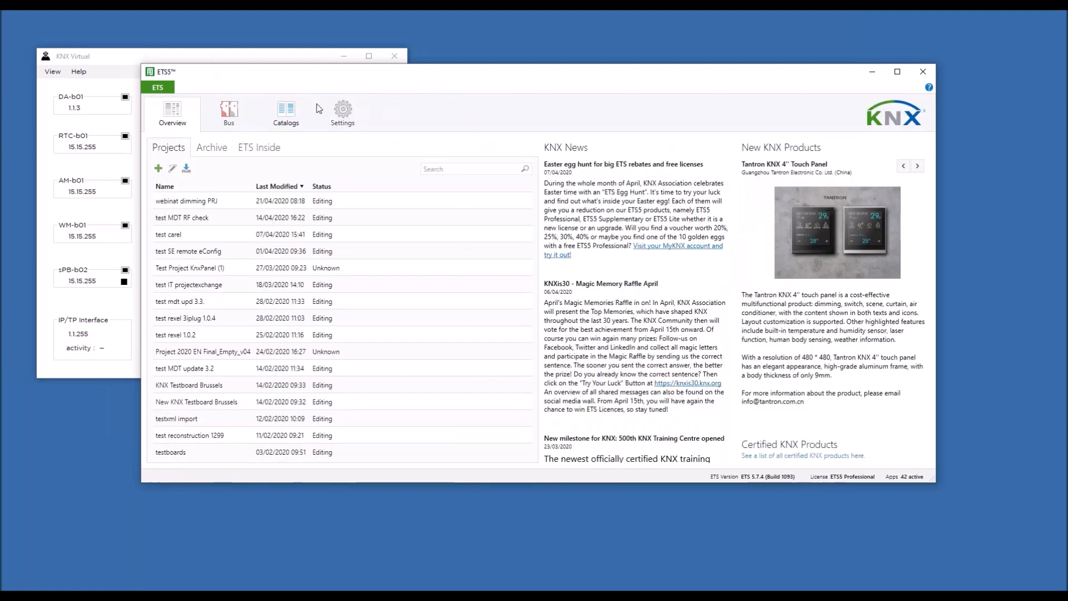
click(346, 115)
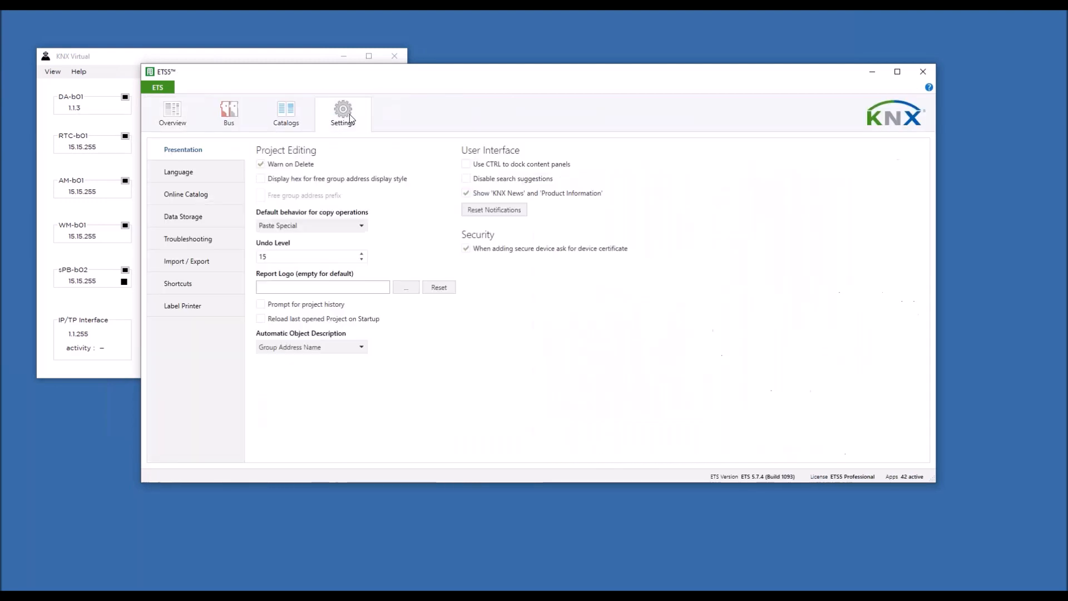
click(291, 116)
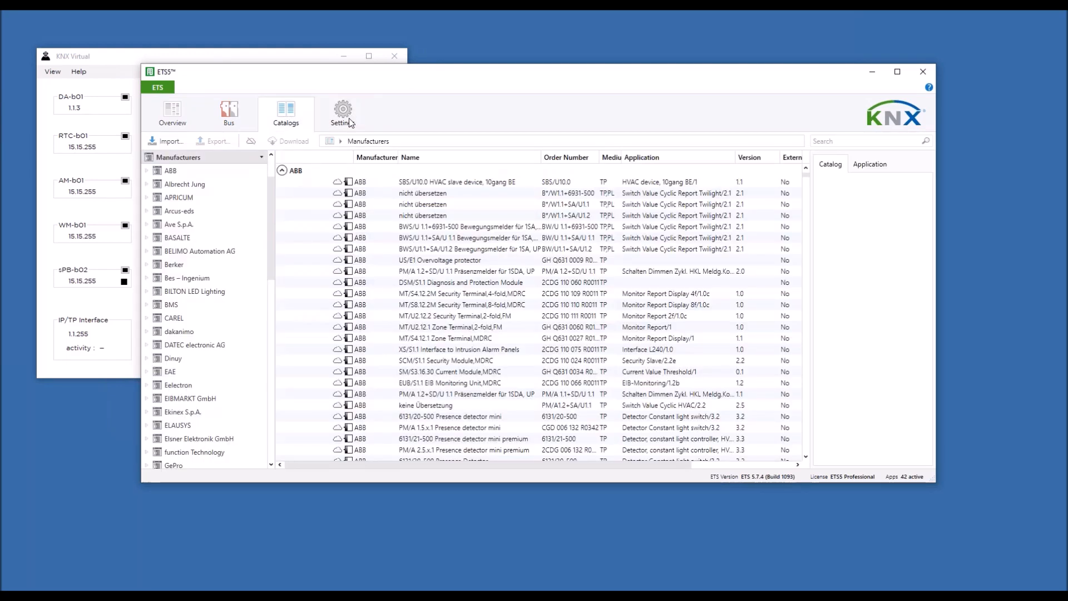
click(350, 122)
click(179, 204)
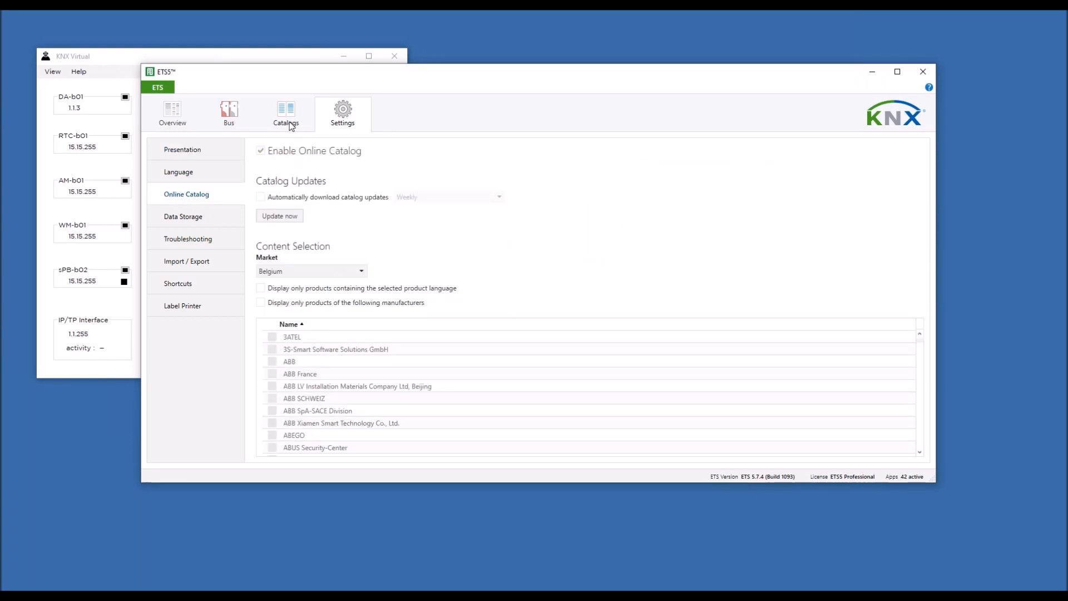
Step: Reopen the webinat dimming PRJ project and list the KNX Association products in its catalog
click(181, 112)
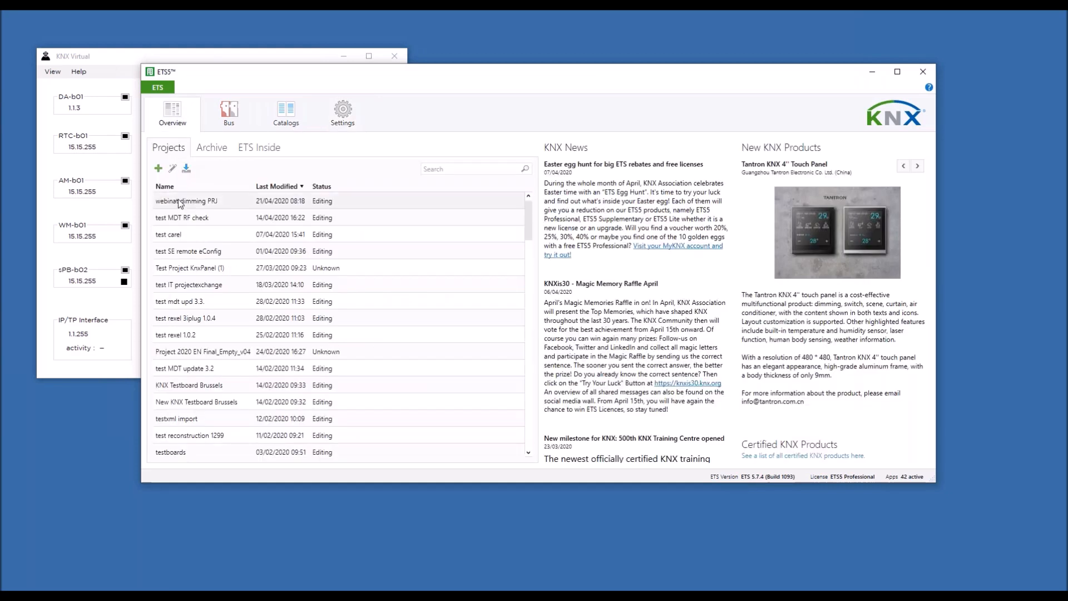
double_click(180, 201)
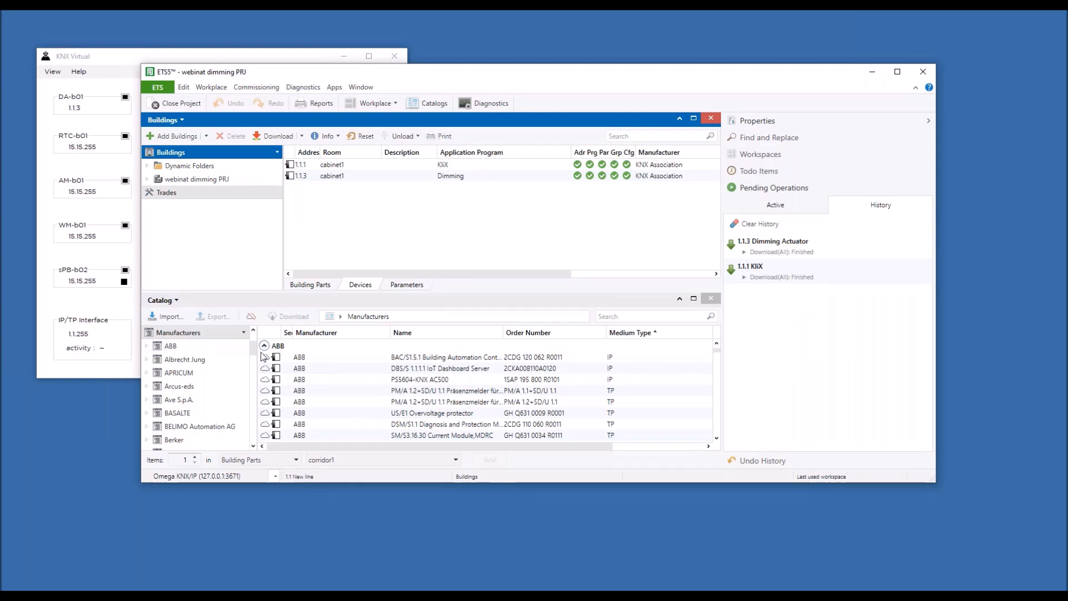
drag(254, 352, 250, 396)
click(210, 415)
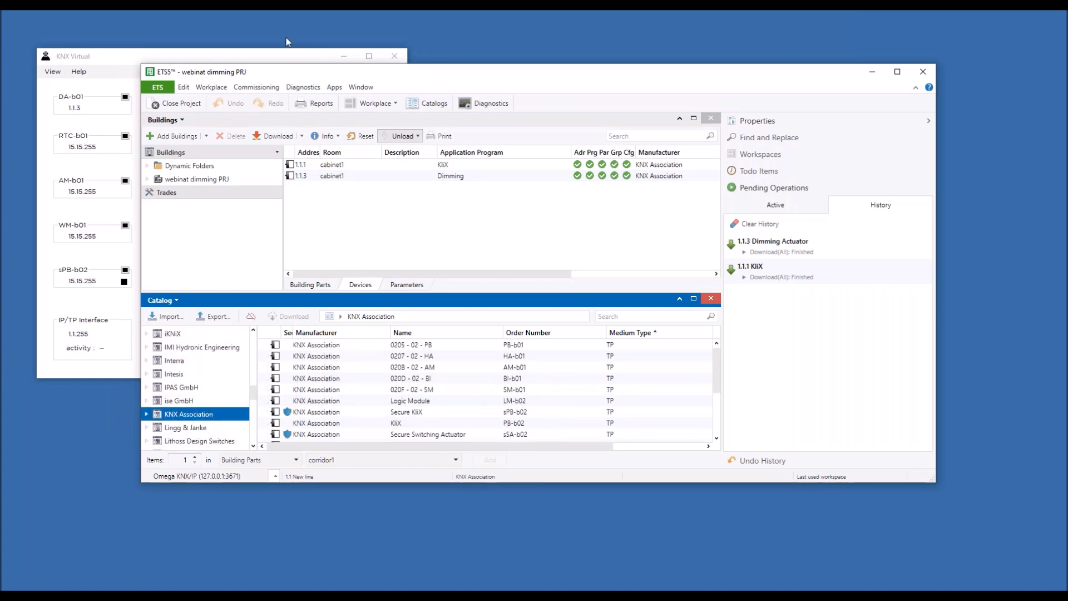
Step: Search the KNX Association catalog for "PB-", compare the order numbers with the devices in KNX Virtual, and select KliX PB-b02
click(275, 56)
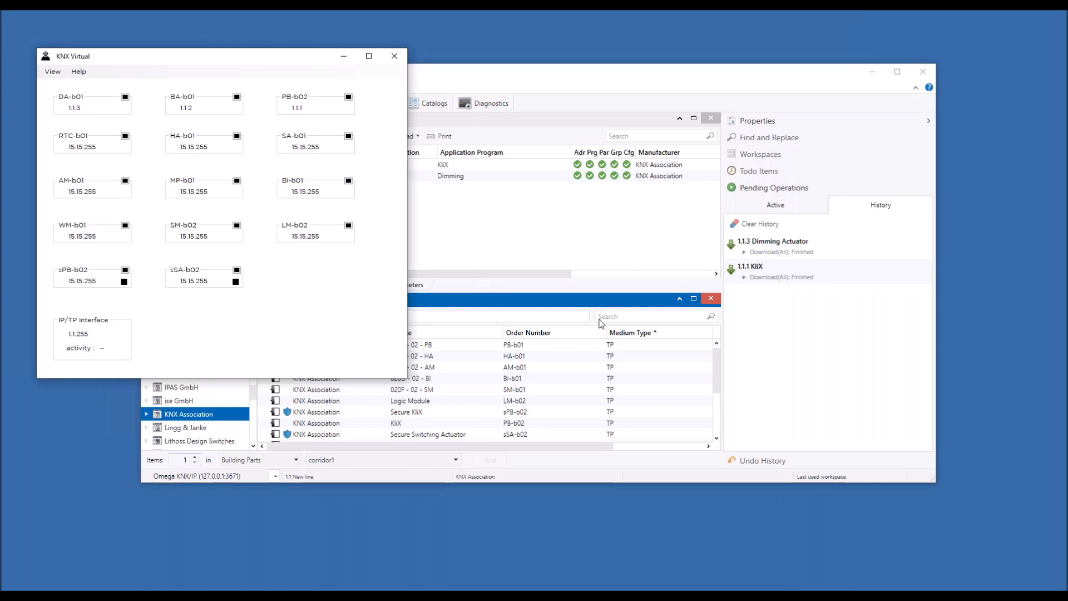
click(616, 319)
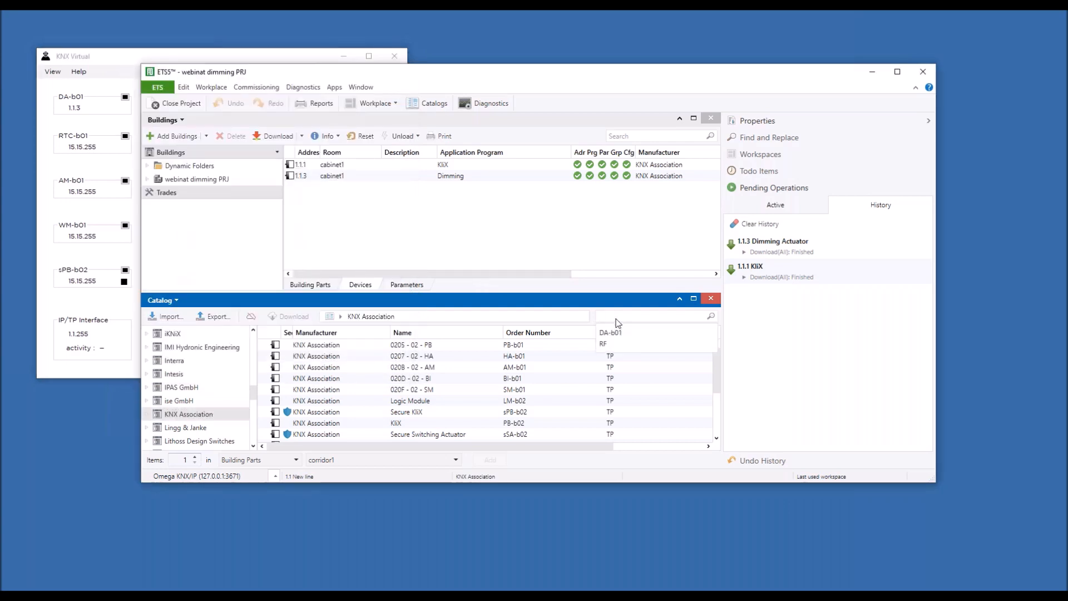
text(PB-)
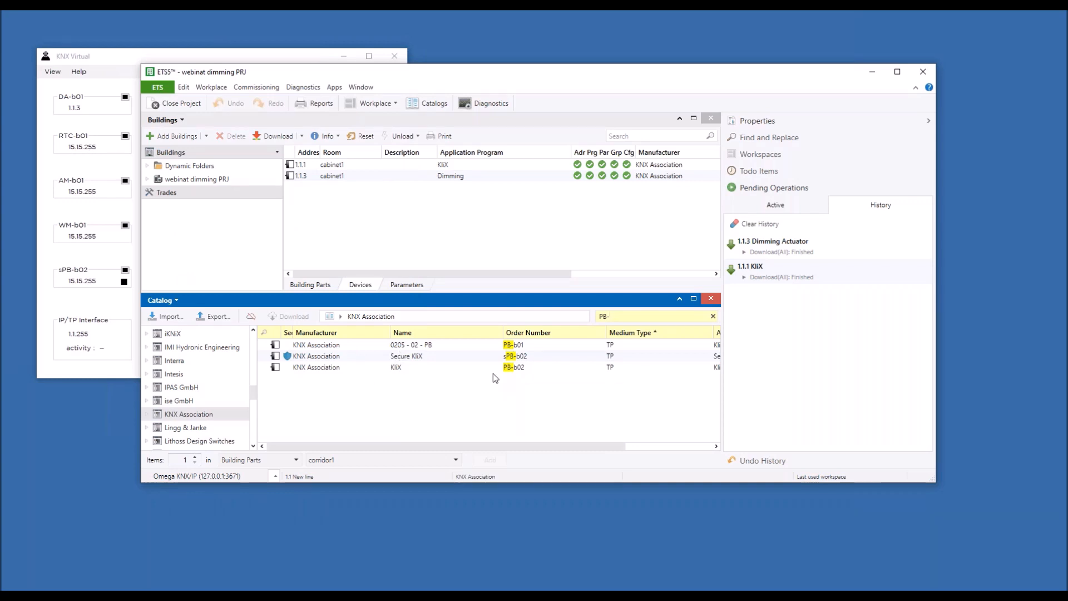
click(309, 52)
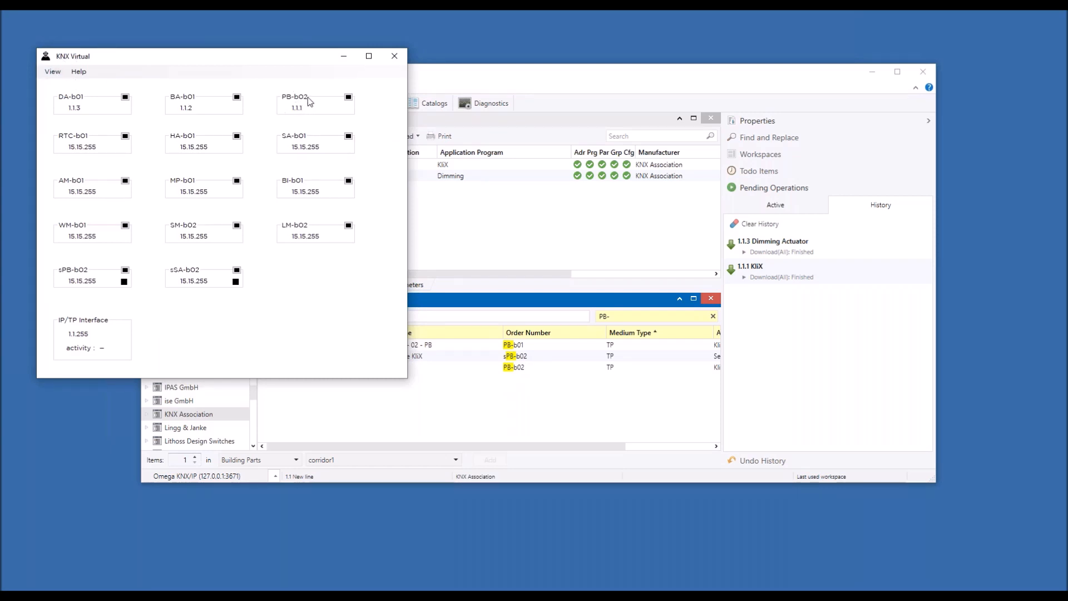
click(522, 371)
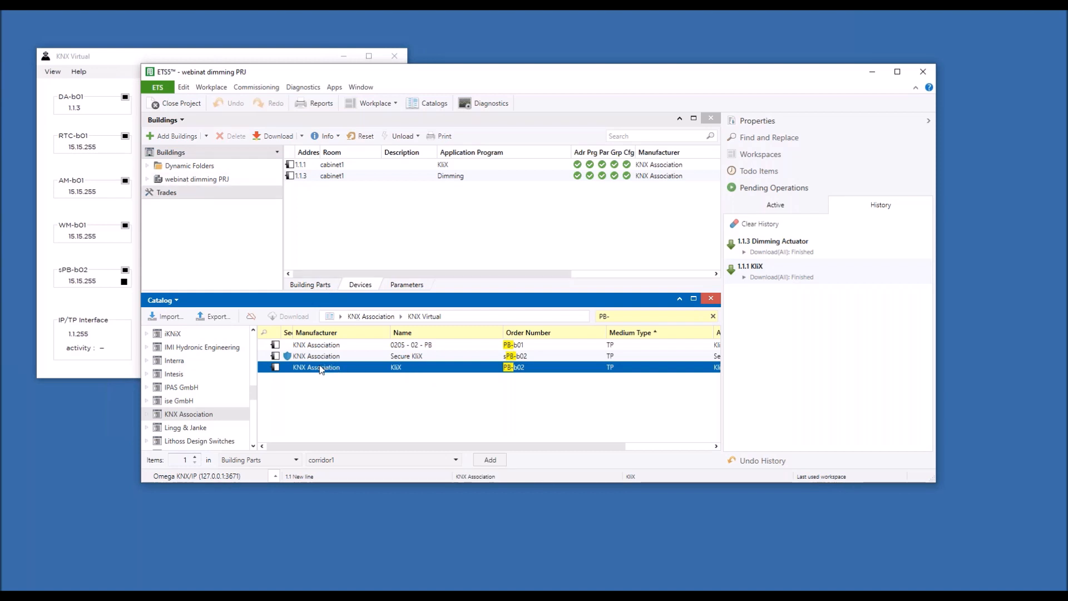
Step: Expand the project's building tree down to cabinet1 and try to add the KliX PB-b02 product to it
click(147, 179)
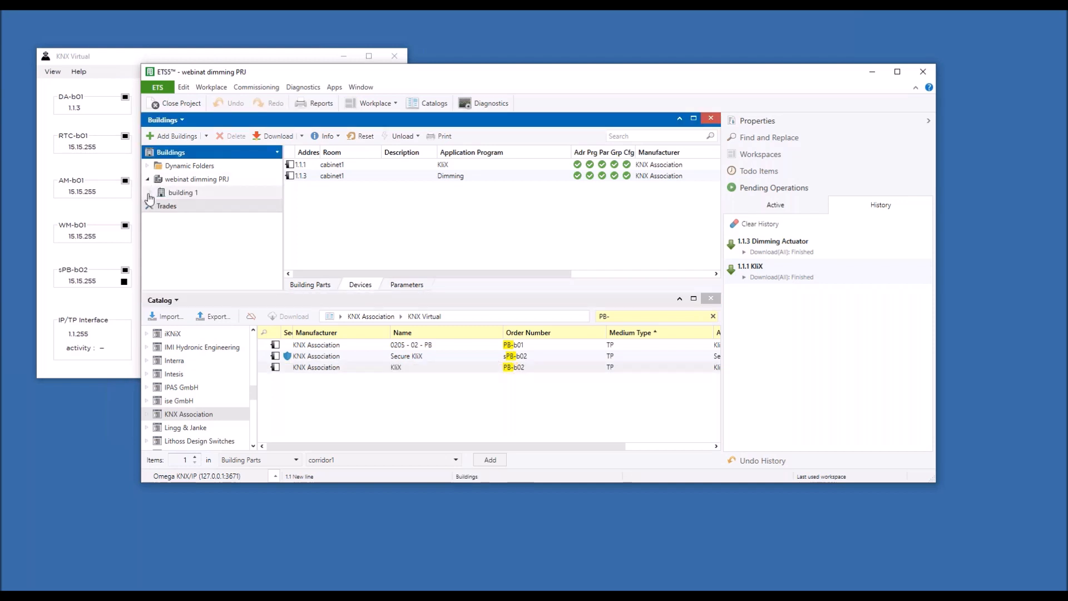
click(150, 192)
click(155, 206)
click(160, 219)
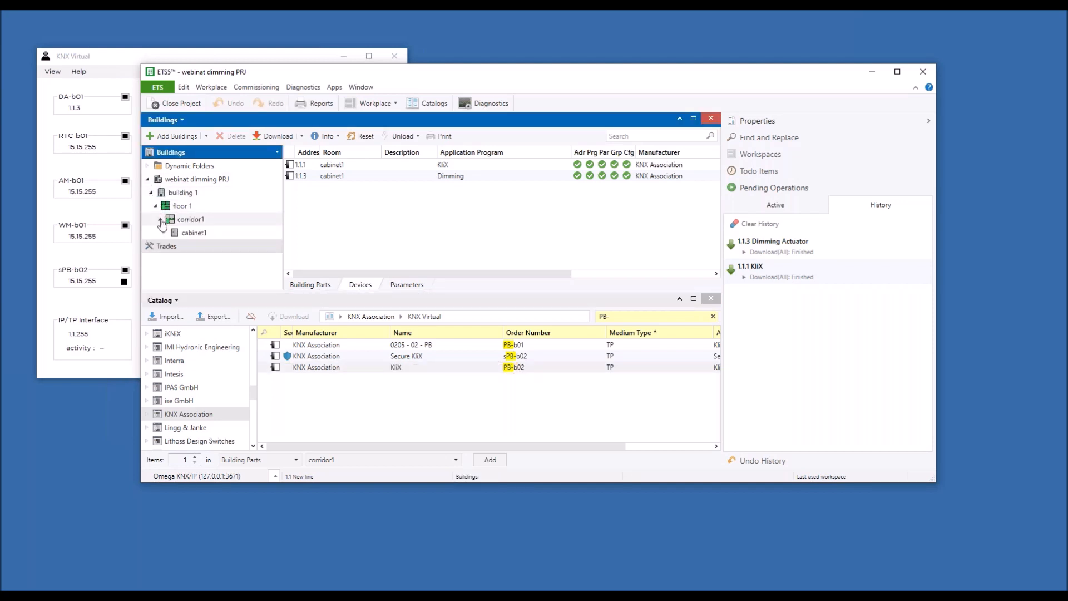
drag(327, 368, 231, 243)
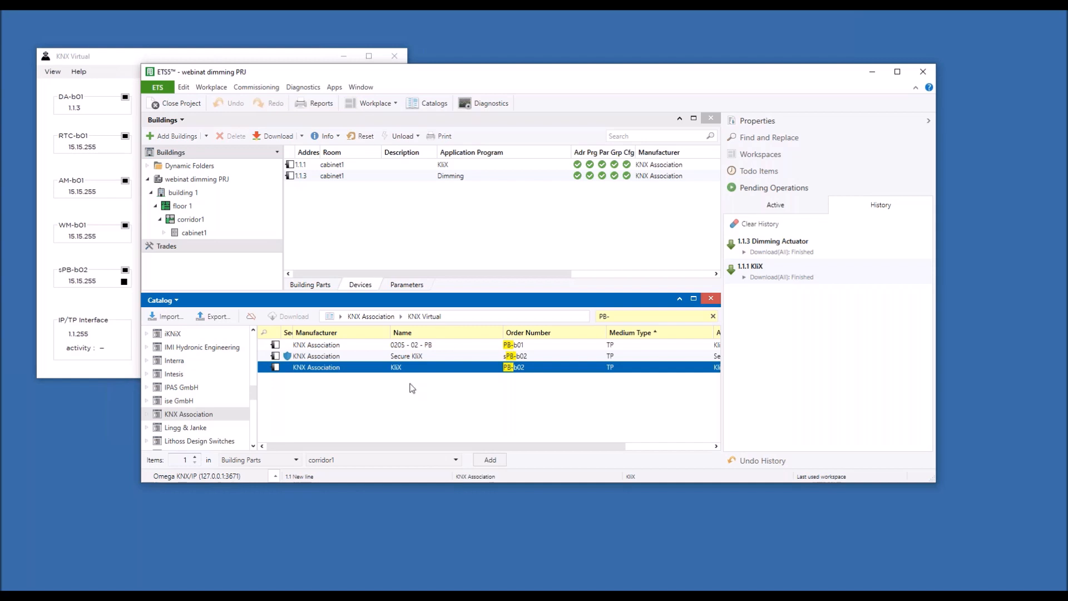
Step: Close the catalog and expand cabinet1 to show the channels of the KliX and Dimming Actuator devices
click(708, 300)
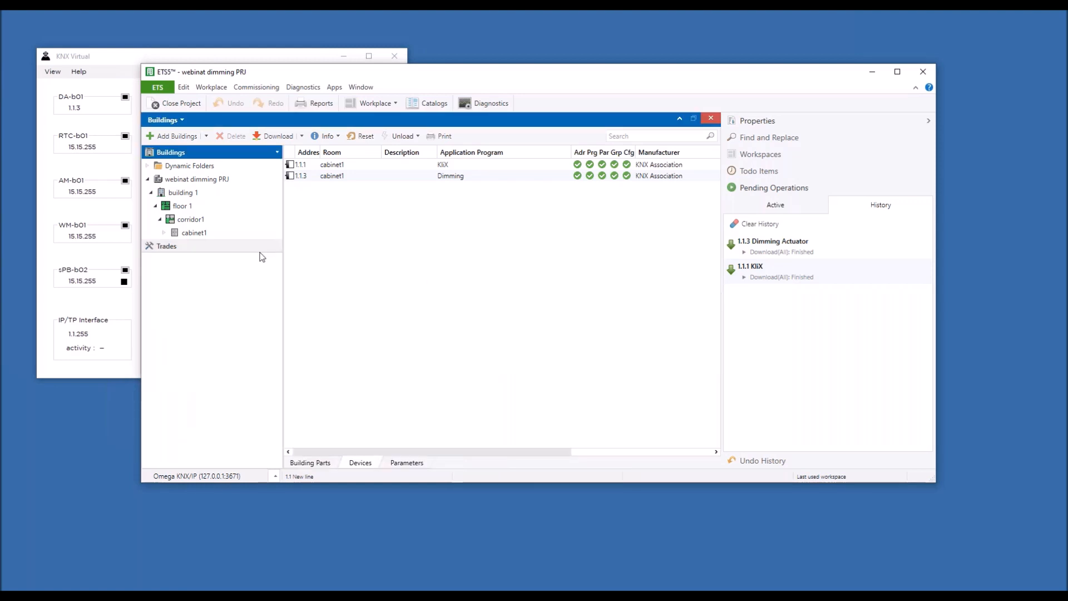
click(164, 233)
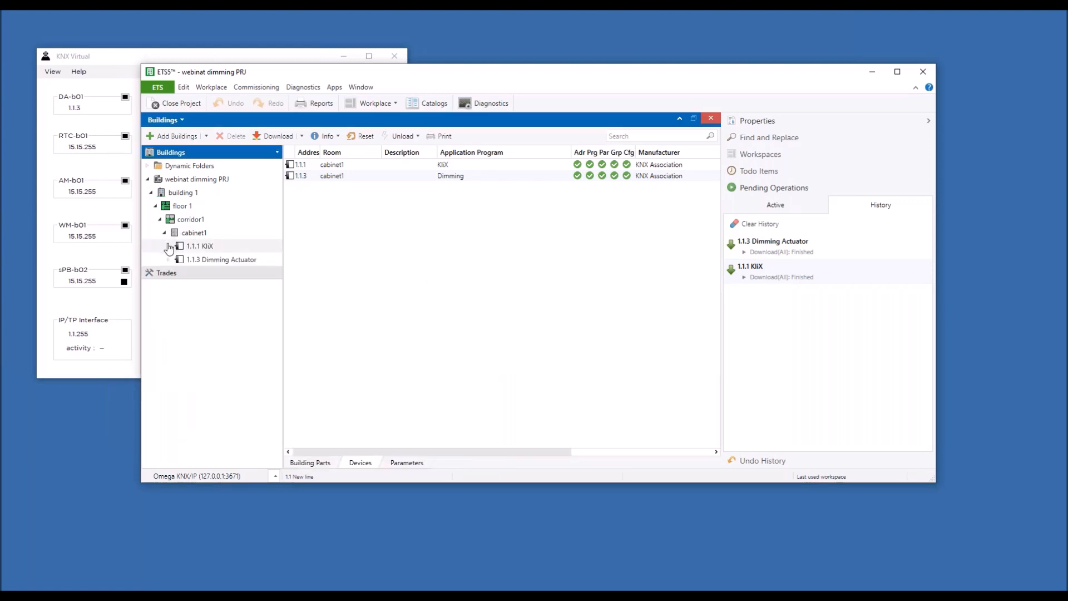
click(169, 246)
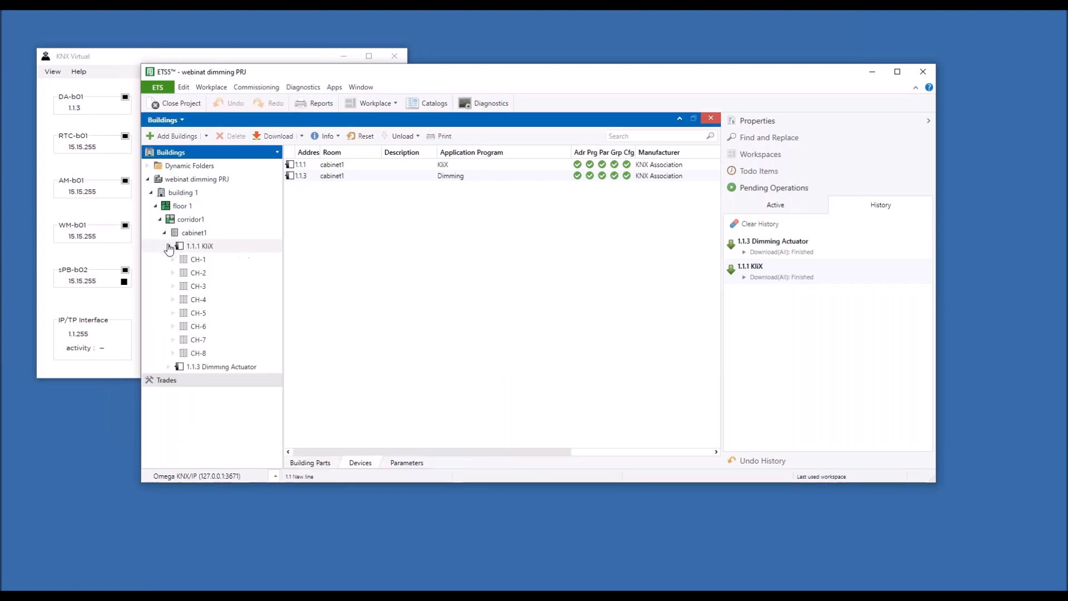
click(166, 367)
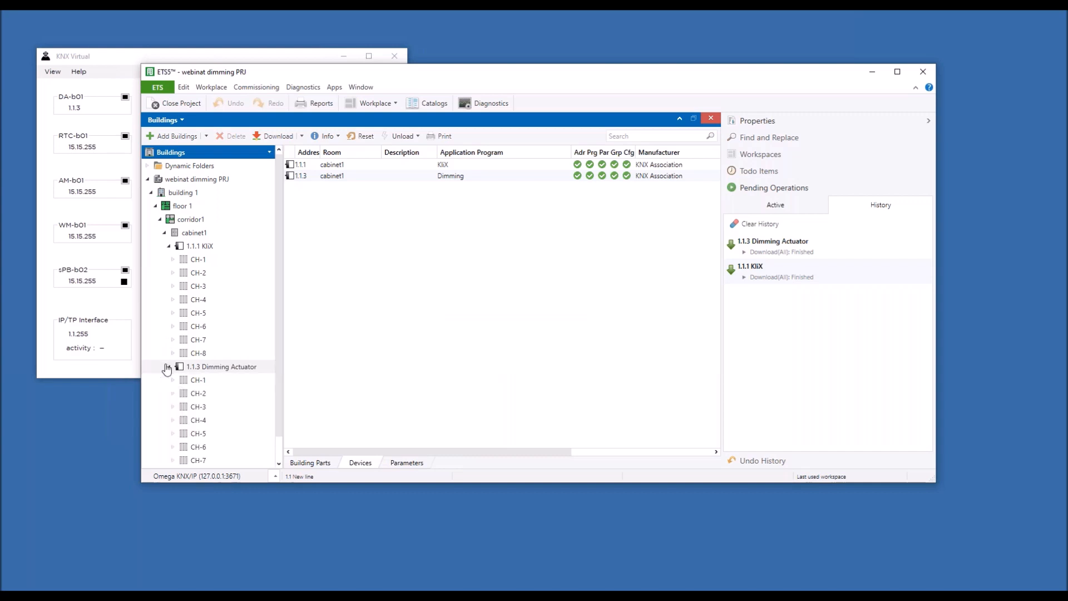
Step: Expand CH-1 of both the KliX and the Dimming Actuator, and widen the building tree to show full object names
click(173, 260)
click(173, 421)
drag(279, 360, 279, 388)
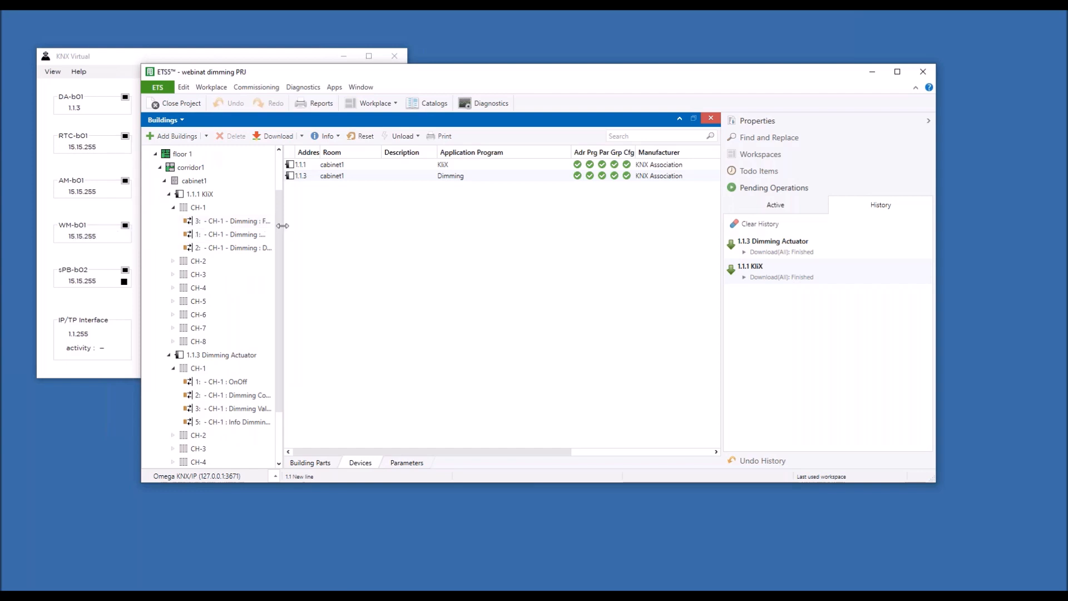
drag(283, 228, 367, 236)
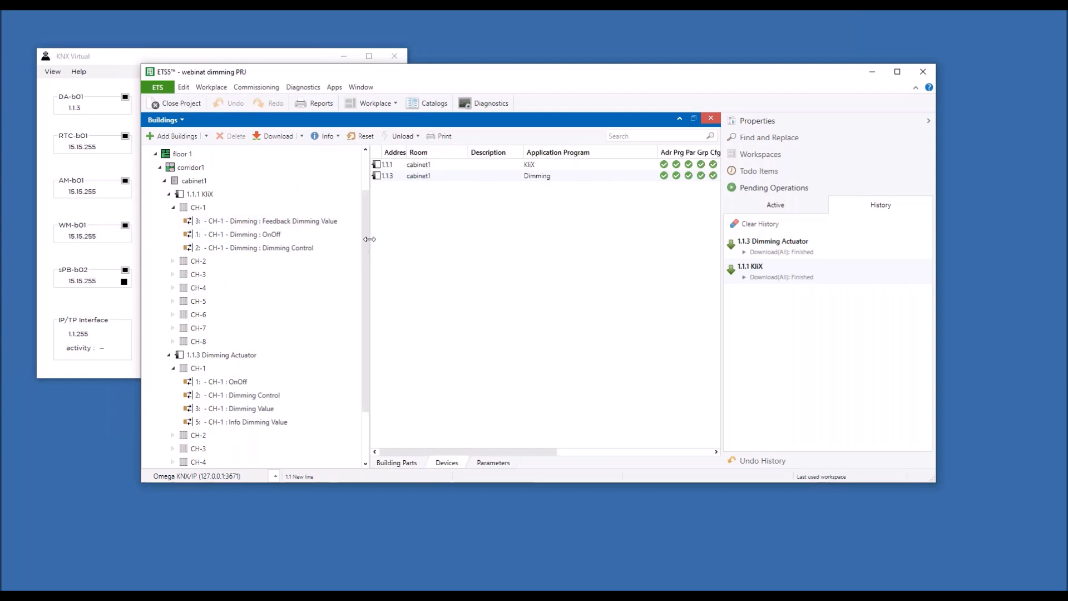
Step: Compare the group address associations of the KliX and Dimming Actuator CH-1 OnOff objects, checking the matching push button in KNX Virtual
click(265, 236)
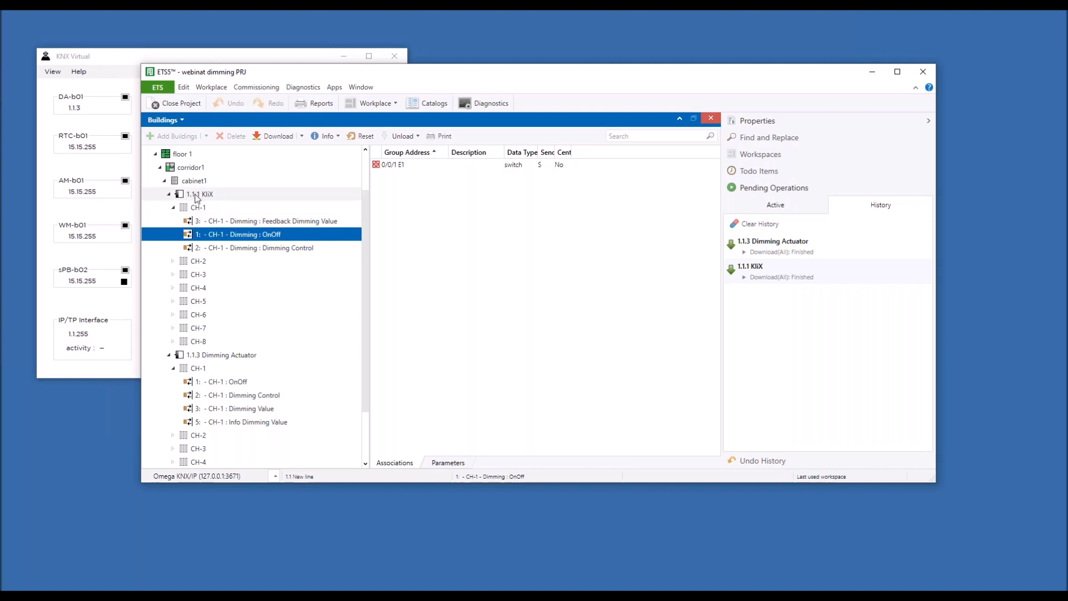
click(265, 61)
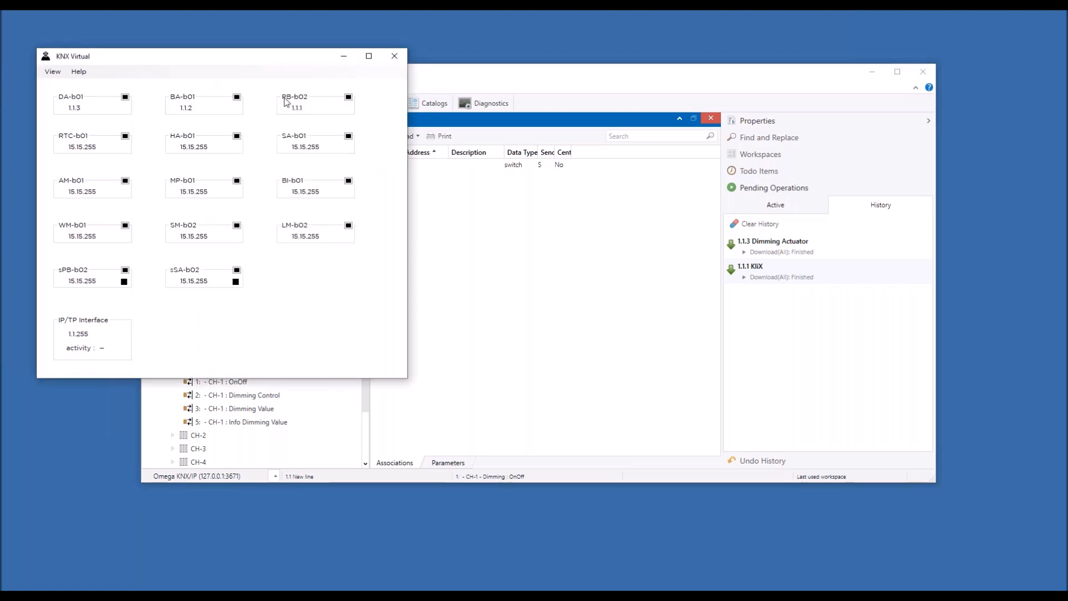
click(471, 78)
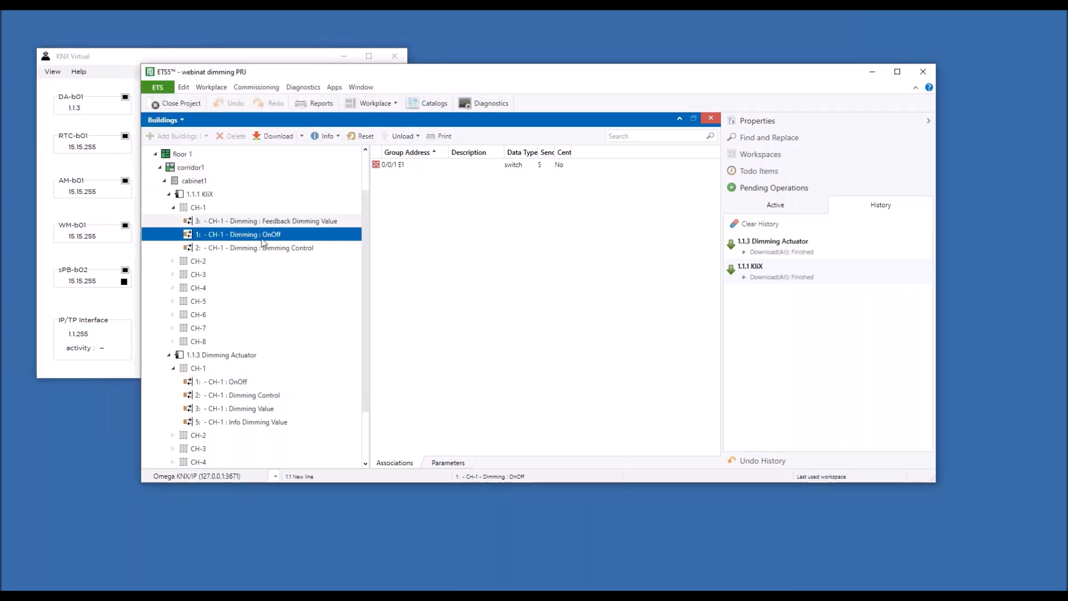
click(222, 384)
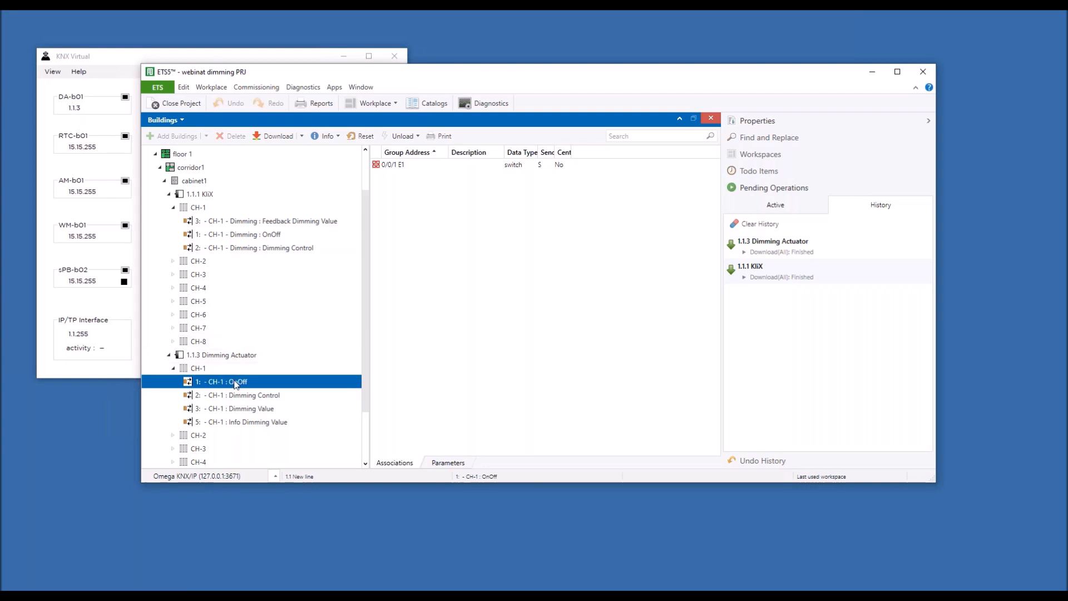
click(229, 223)
click(236, 233)
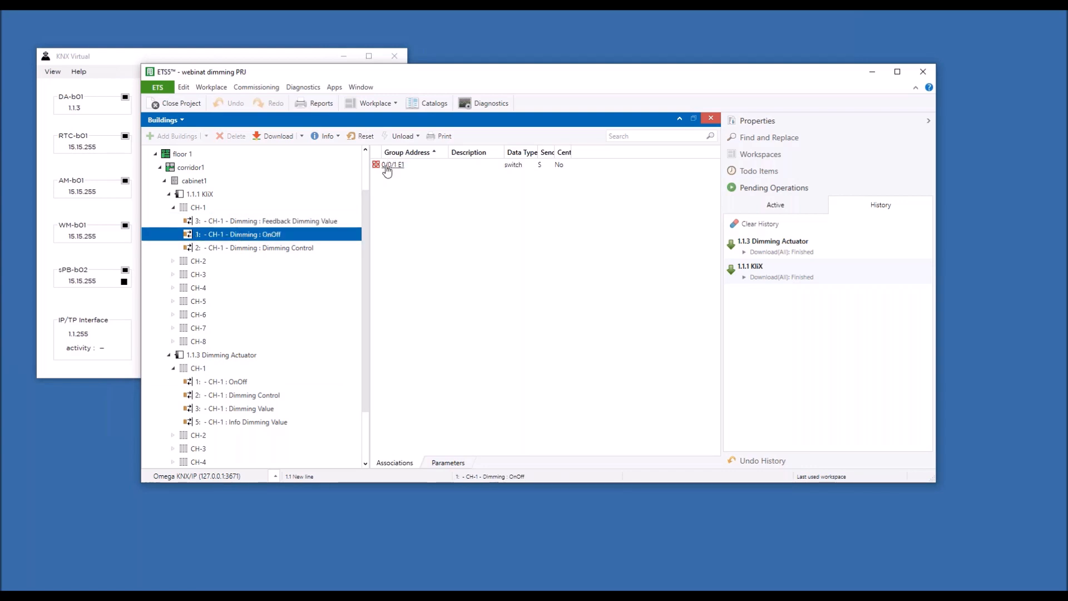
Step: Examine the linking options for both CH-1 OnOff objects together, and view the association of the actuator's CH-1 Dimming Value object
ctrl+click(236, 387)
right_click(236, 385)
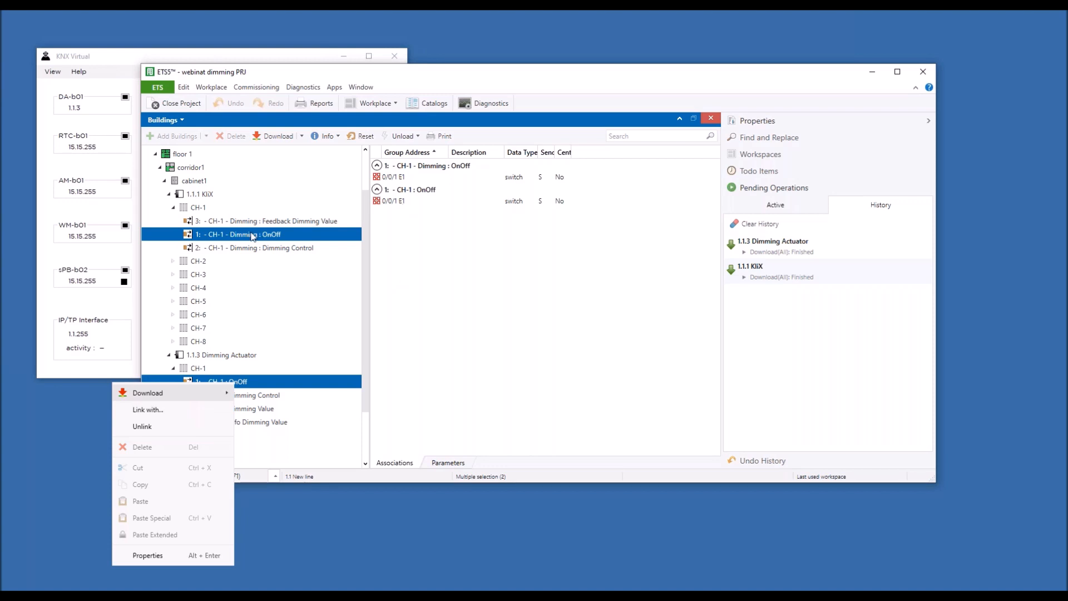
click(436, 326)
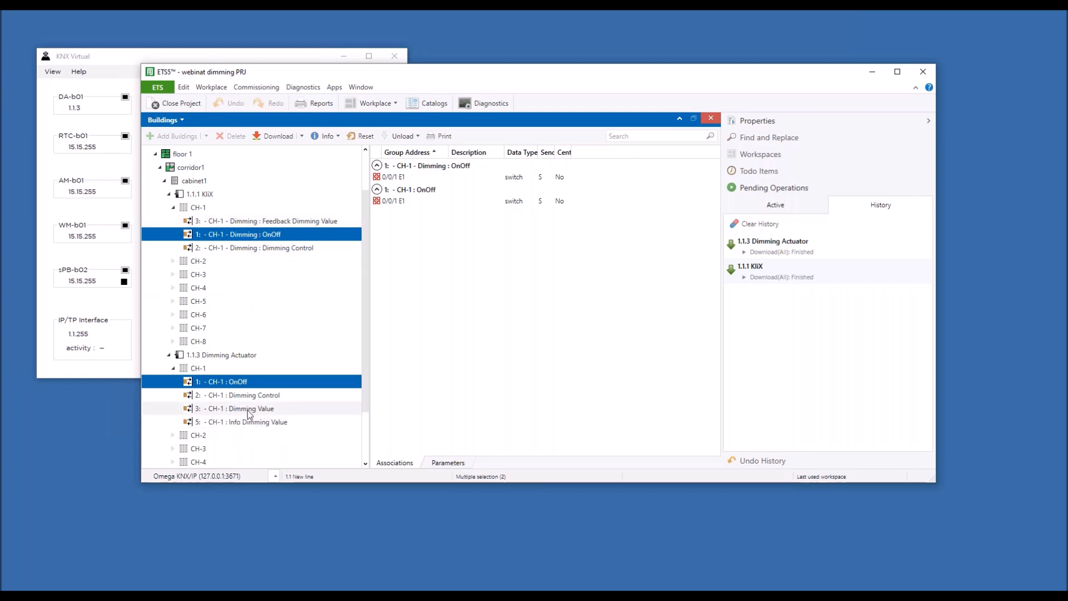
click(248, 409)
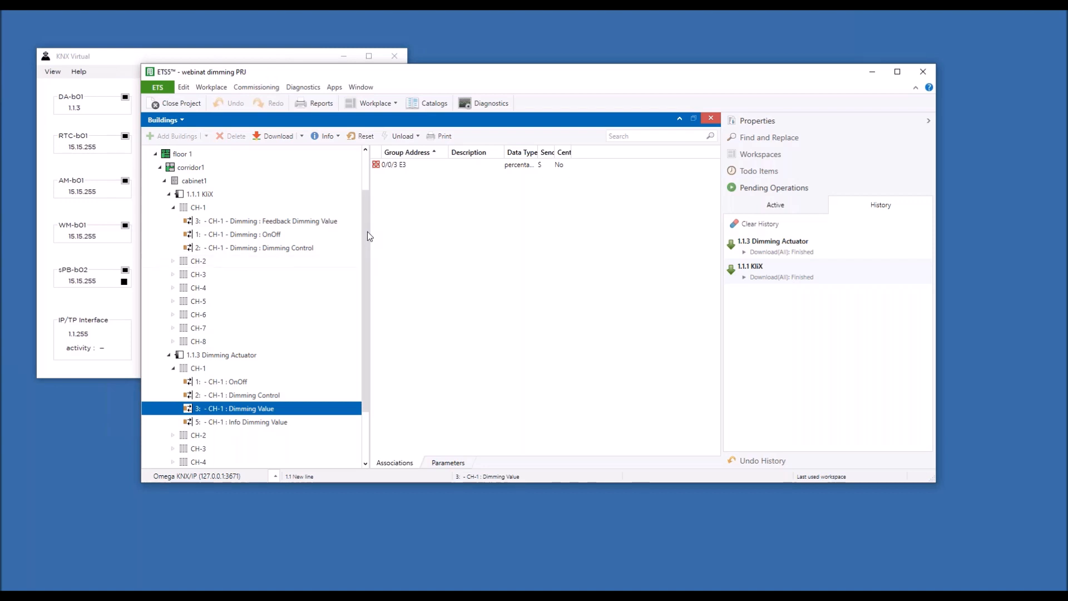
scroll(368, 175, up, 2)
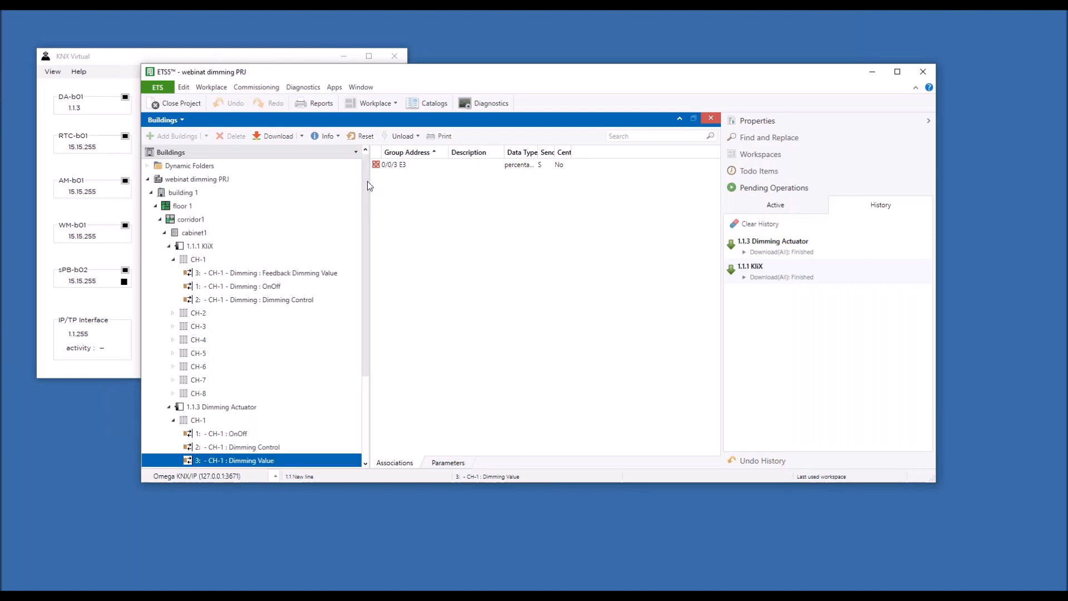
Step: View the download options available for the 1.1.1 KliX device
click(196, 247)
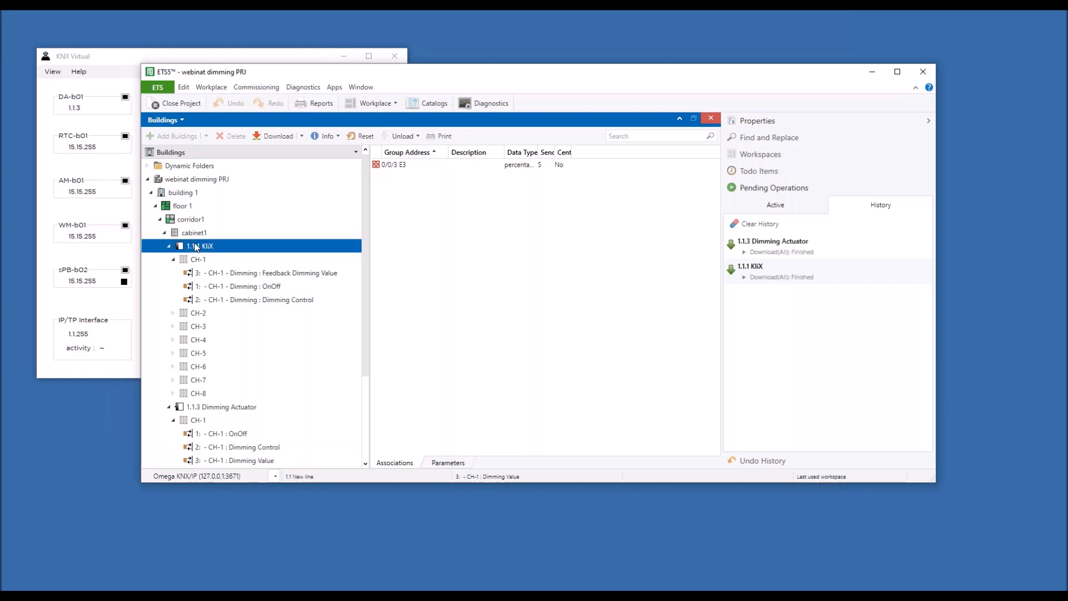
right_click(195, 243)
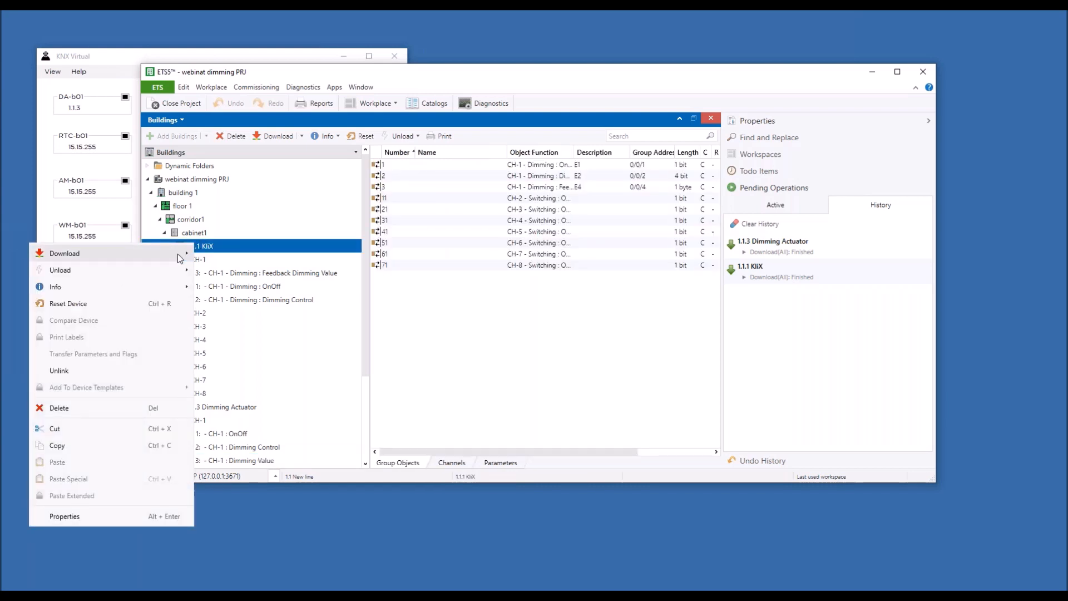
mouse_move(178, 254)
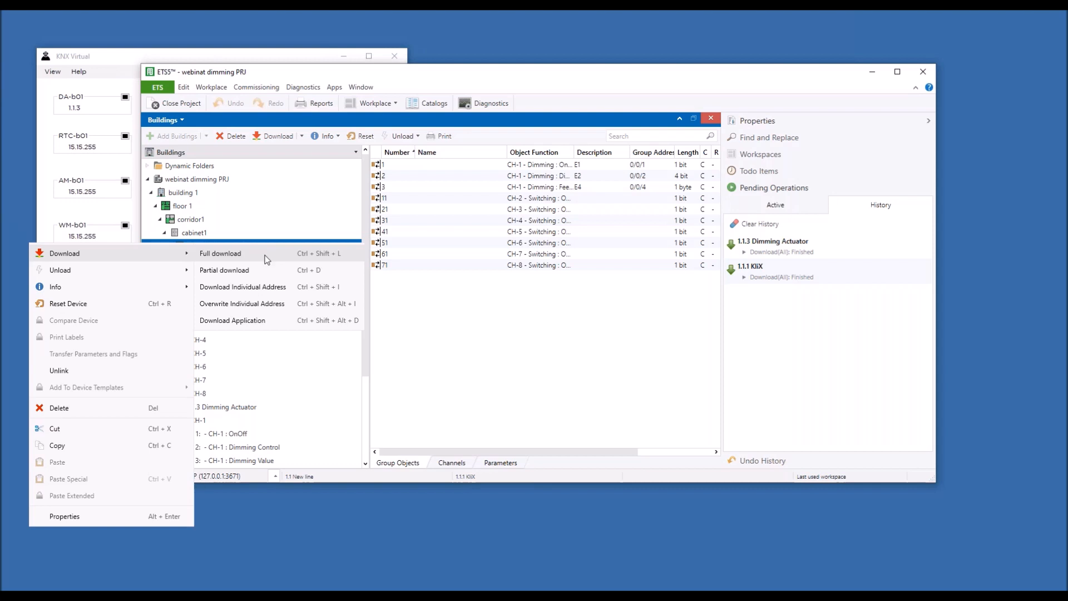
Step: Switch to KNX Virtual, toggle the programming buttons of PB-b02 and DA-b01, and return to ETS5
click(120, 56)
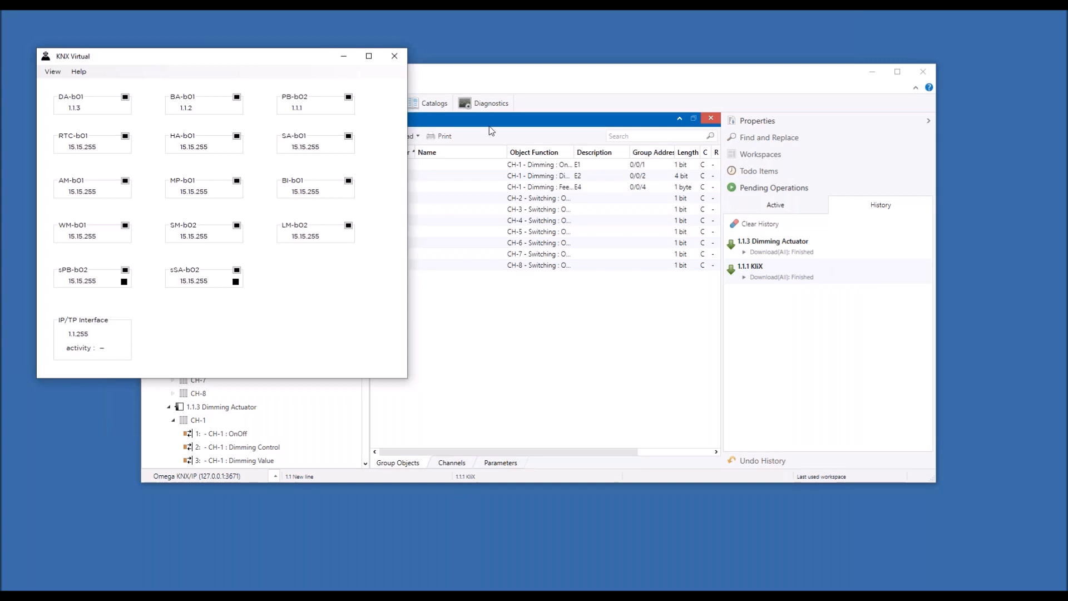
click(349, 98)
click(125, 98)
click(823, 346)
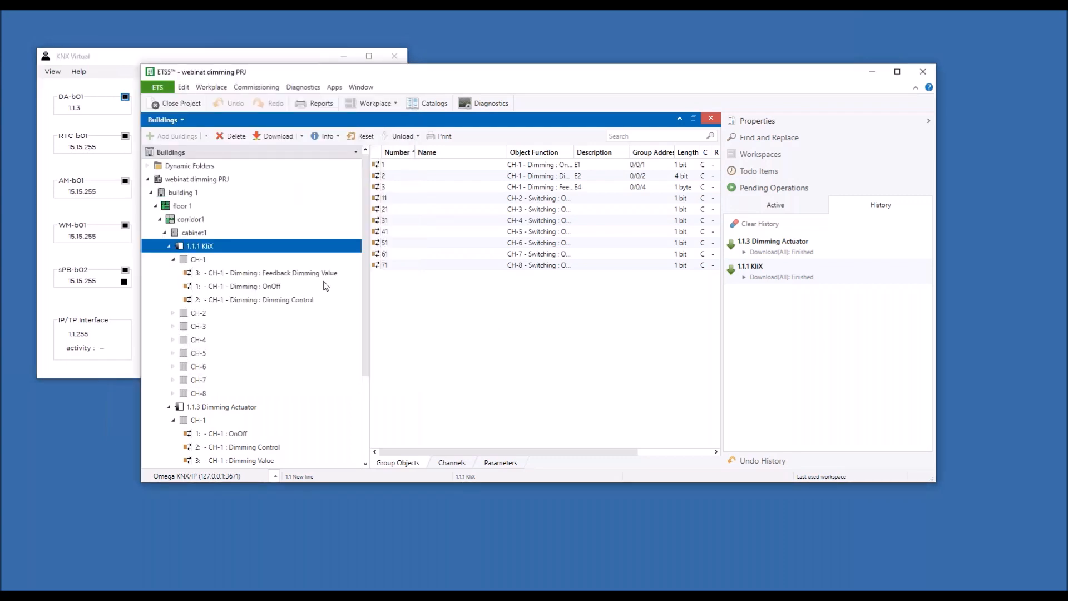
Step: Examine the Dimming Actuator's group objects and CH-1 parameters, checking the feedback options with Info Dimming Value kept selected
mouse_move(366, 315)
mouse_down()
mouse_move(366, 374)
mouse_move(368, 306)
mouse_up()
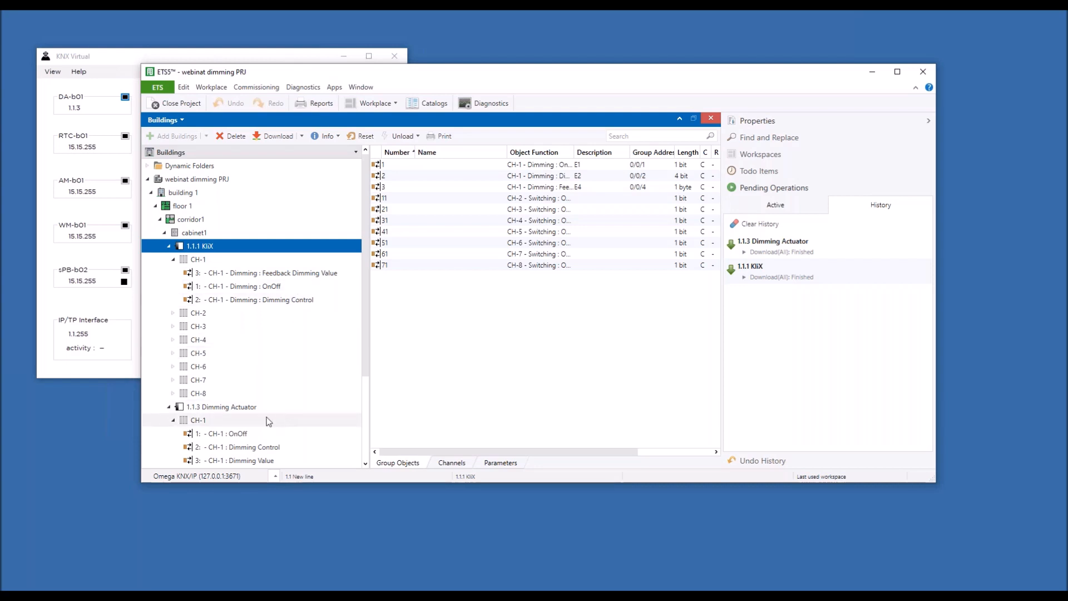
click(237, 410)
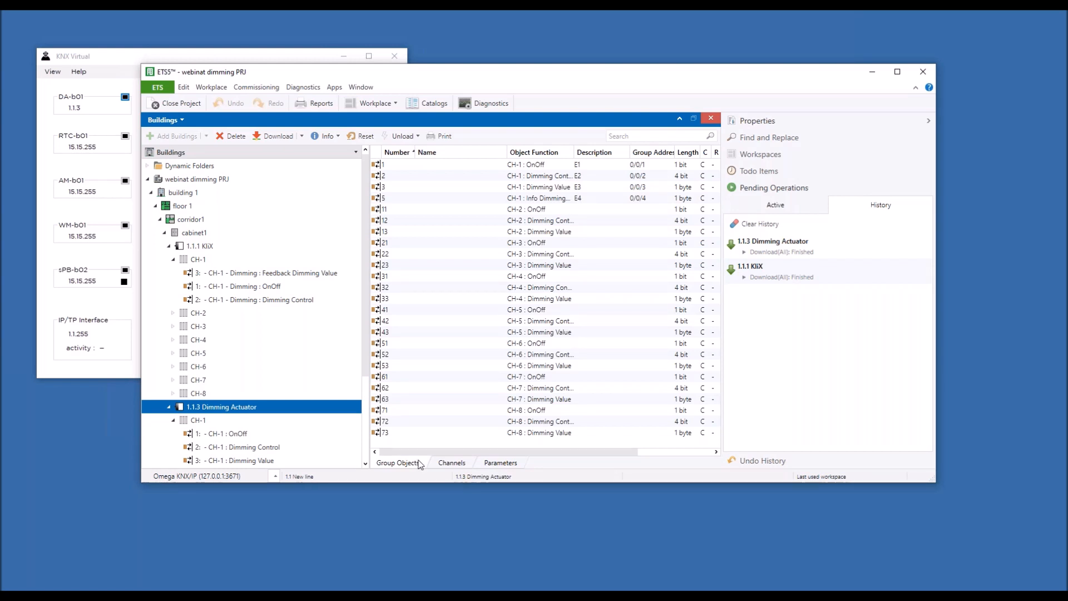
click(501, 463)
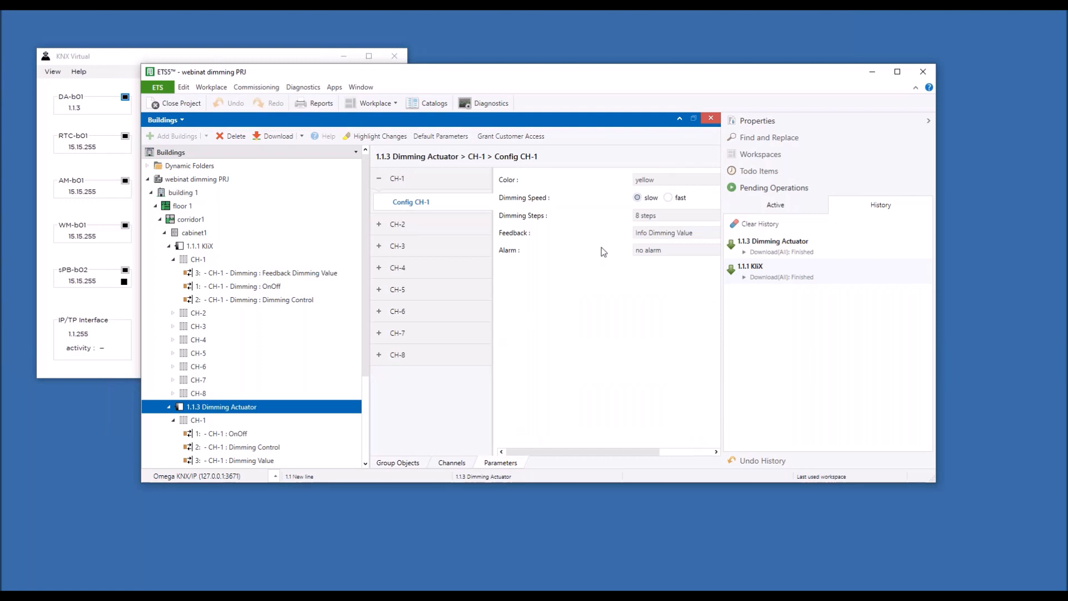
click(647, 234)
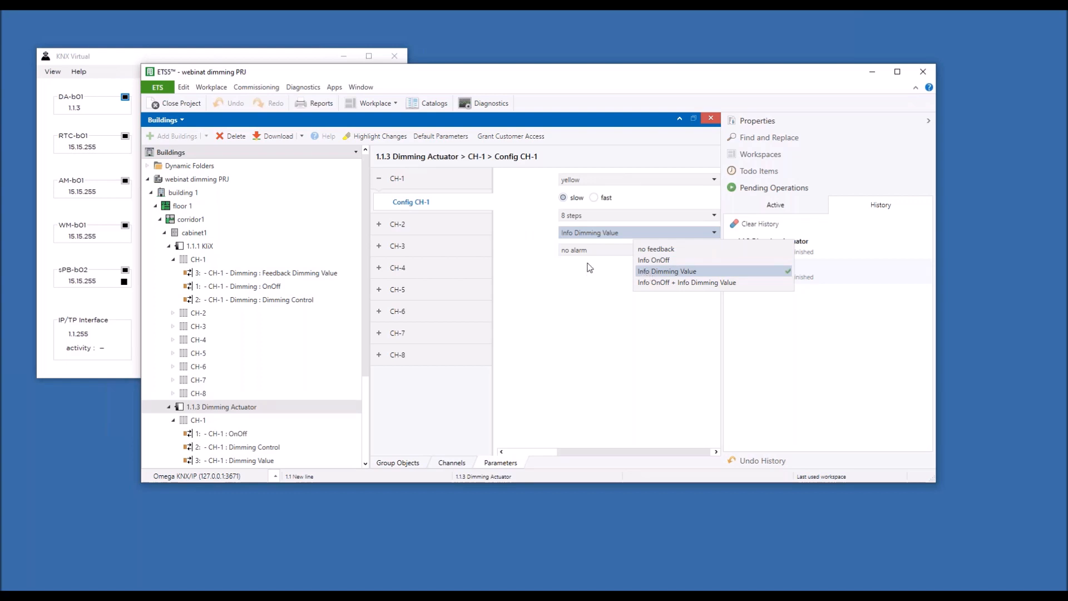
click(648, 272)
click(548, 451)
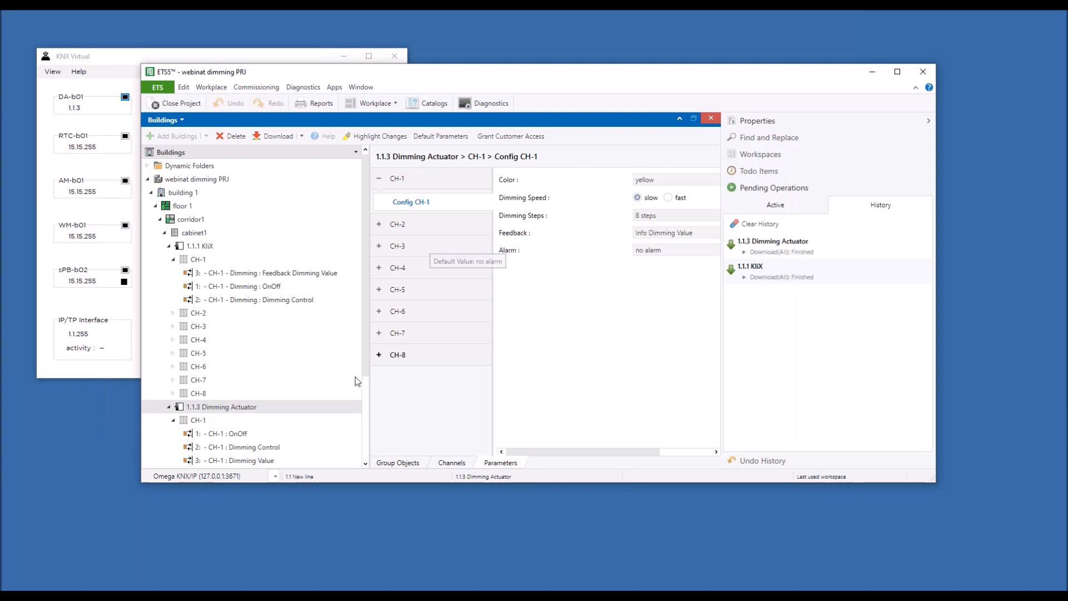
scroll(366, 367, down, 2)
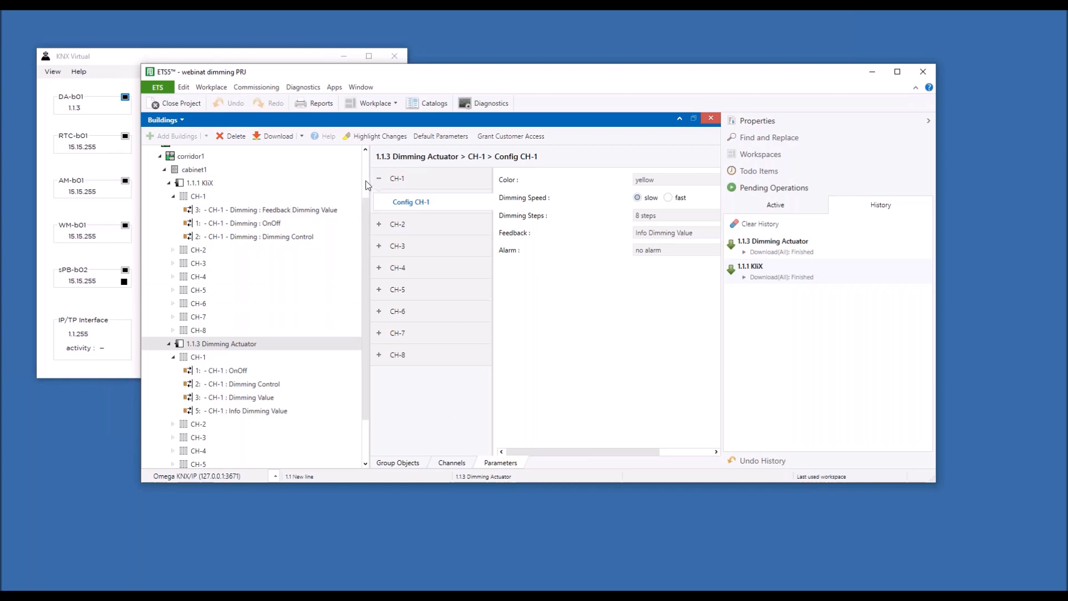
scroll(365, 181, up, 2)
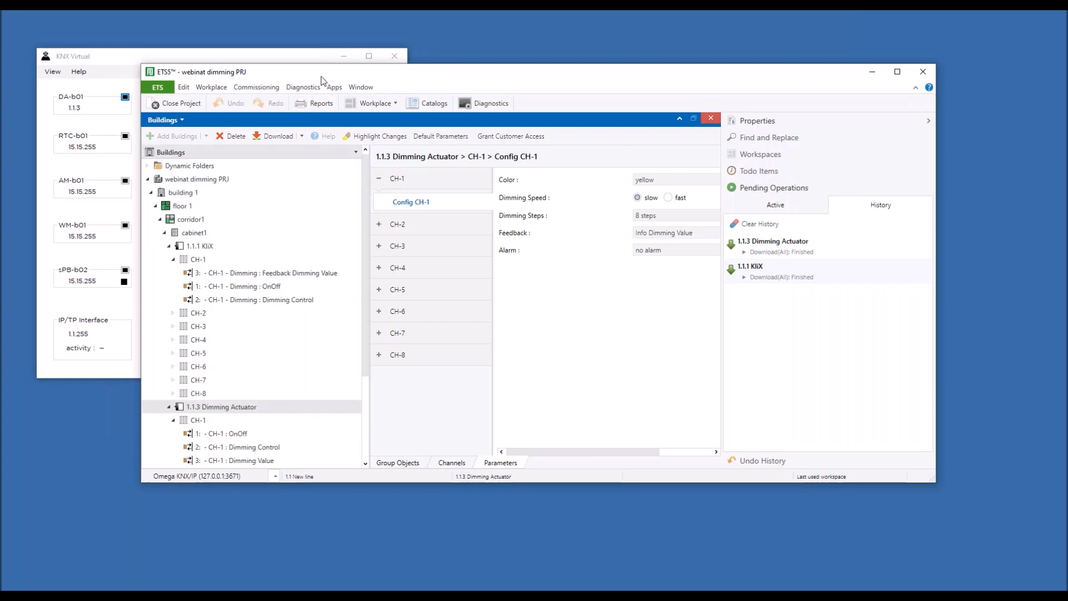
Step: Switch to KNX Virtual and display the Base view with its push buttons, lamps and blinds
click(287, 58)
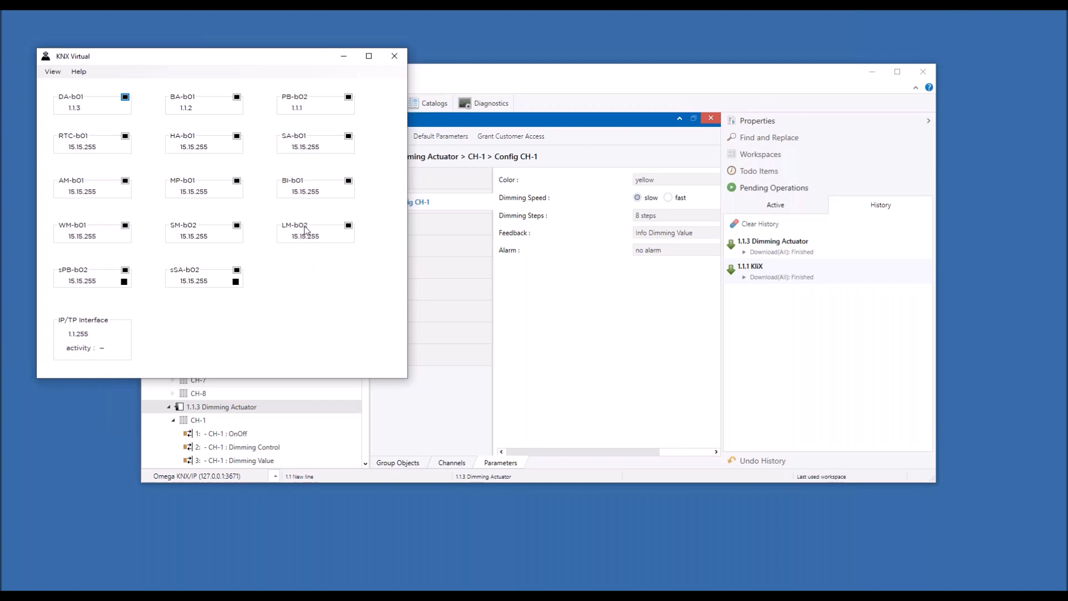
click(52, 72)
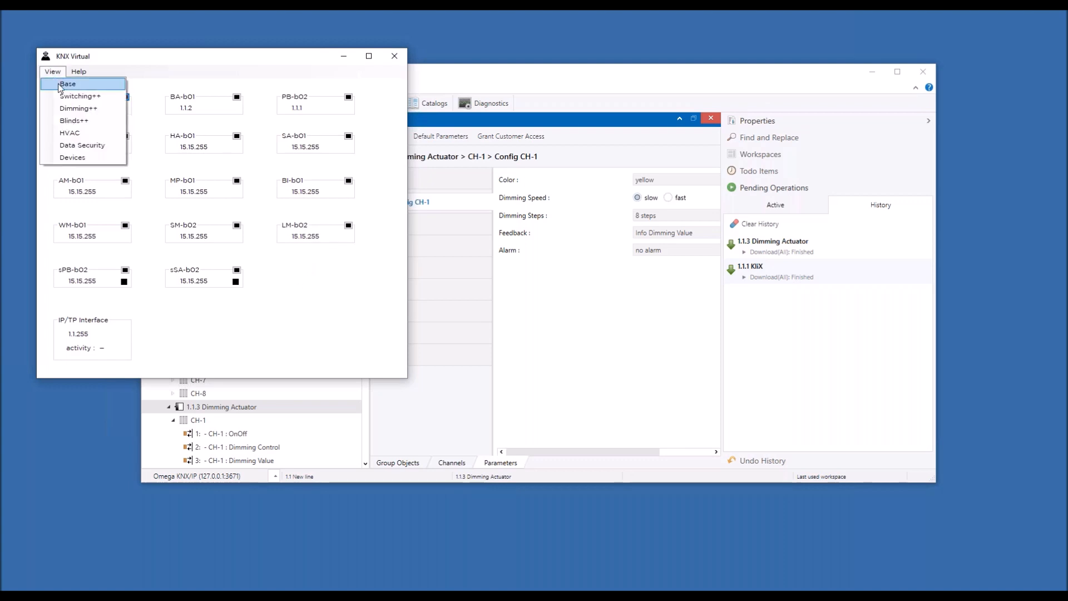
click(58, 96)
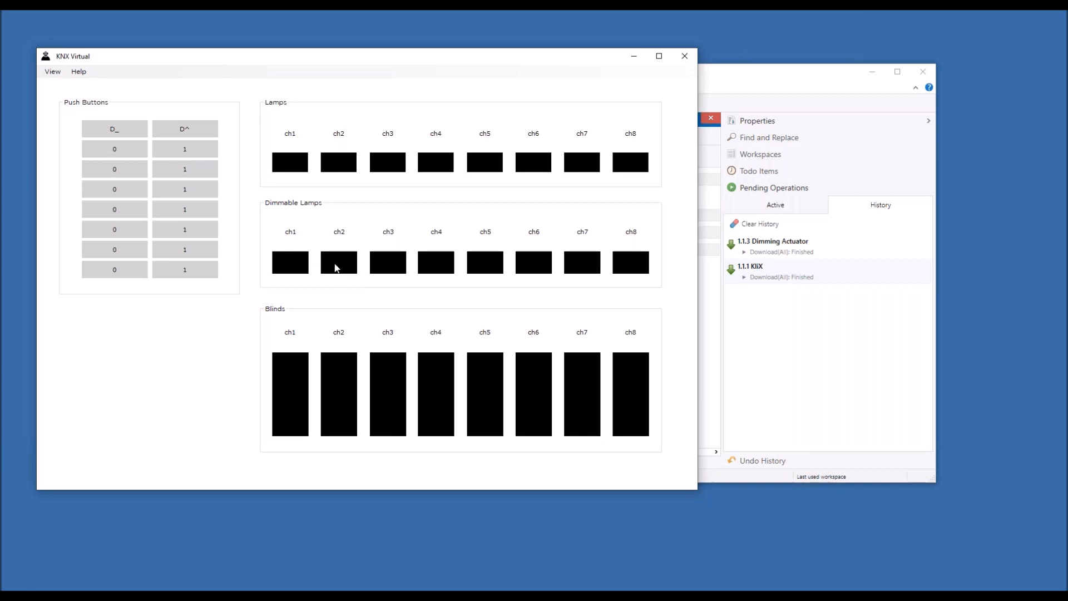
Step: Test the ch1 dimmable lamp with the D^ and D_ push buttons, switching it on and off and dimming it
click(196, 134)
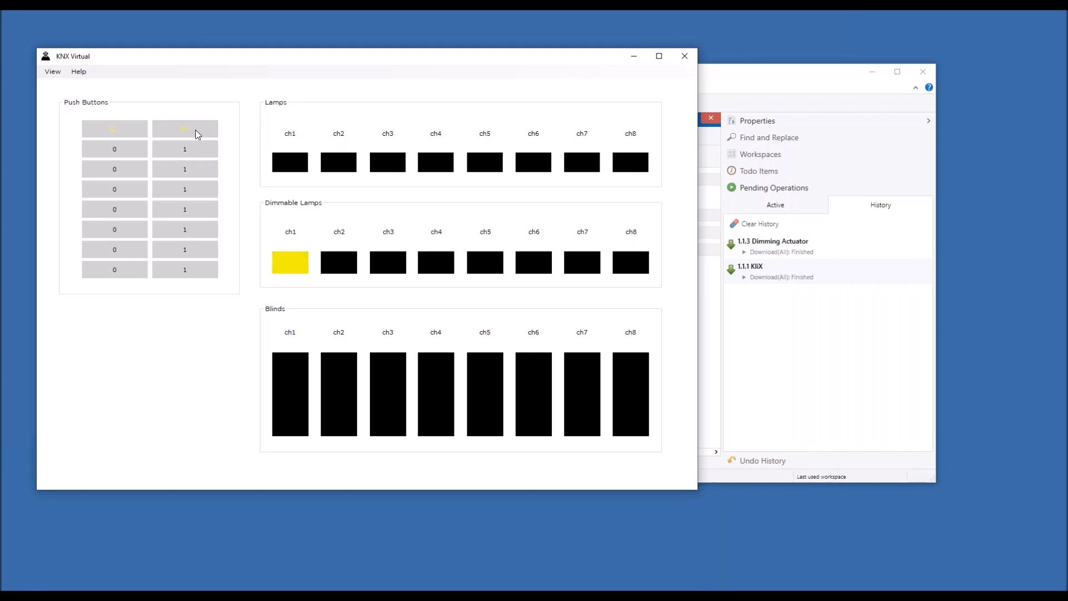
click(195, 130)
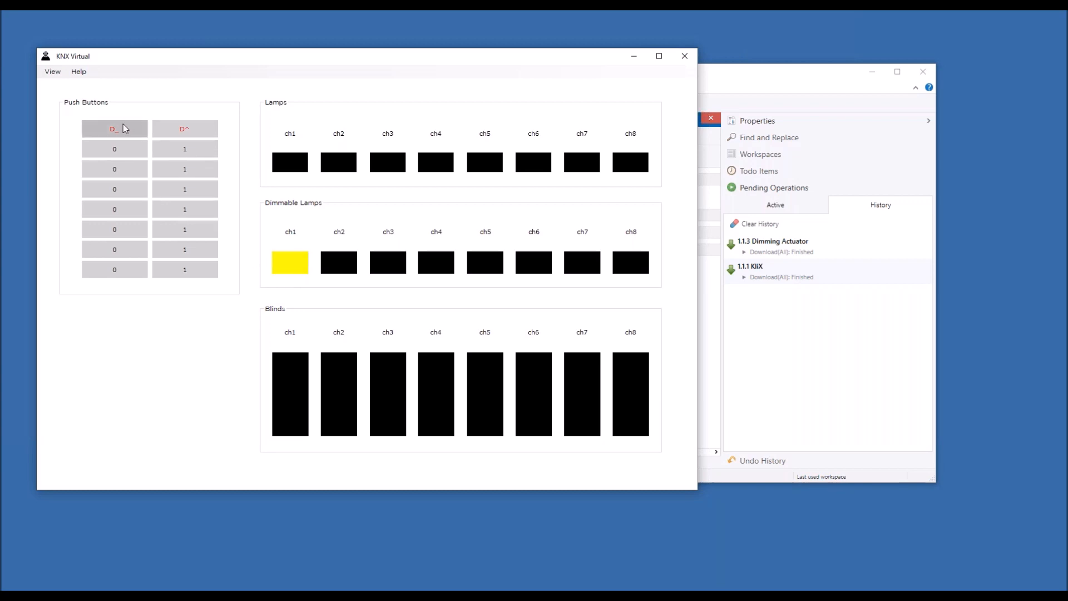
click(122, 125)
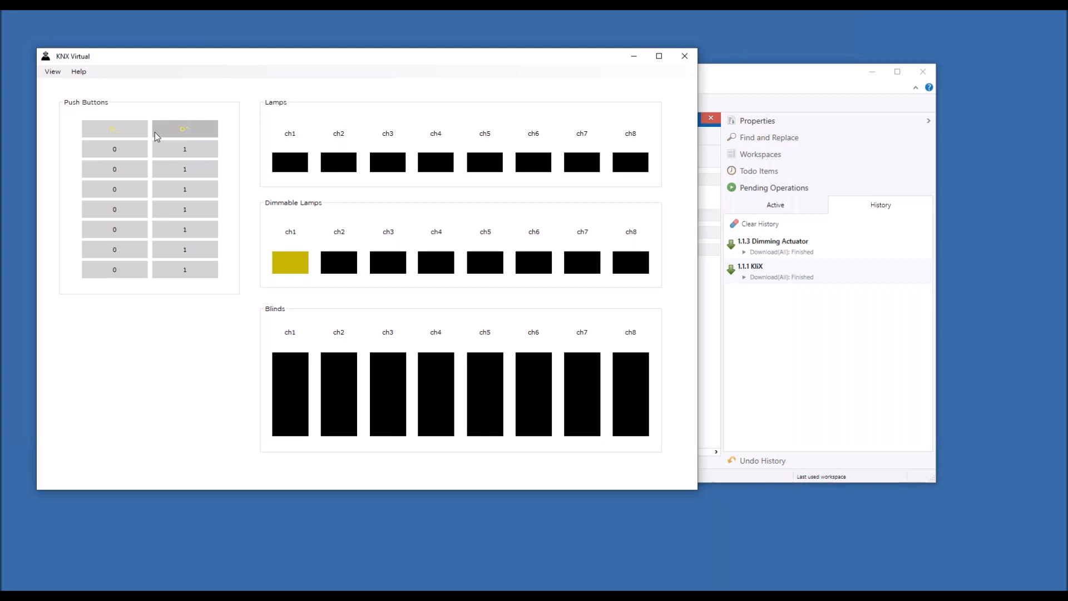
click(127, 137)
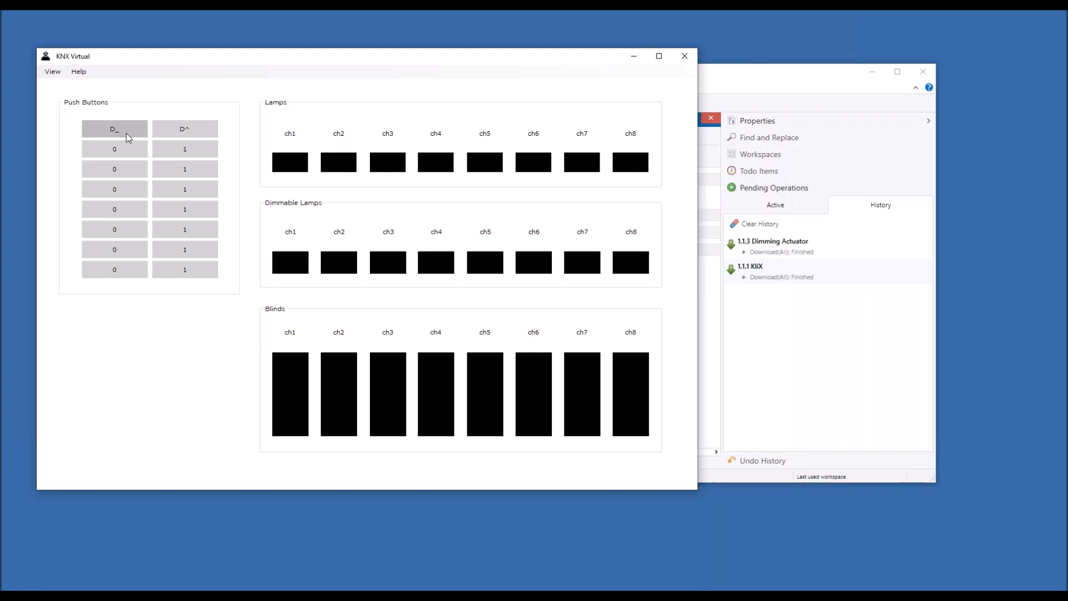
click(200, 134)
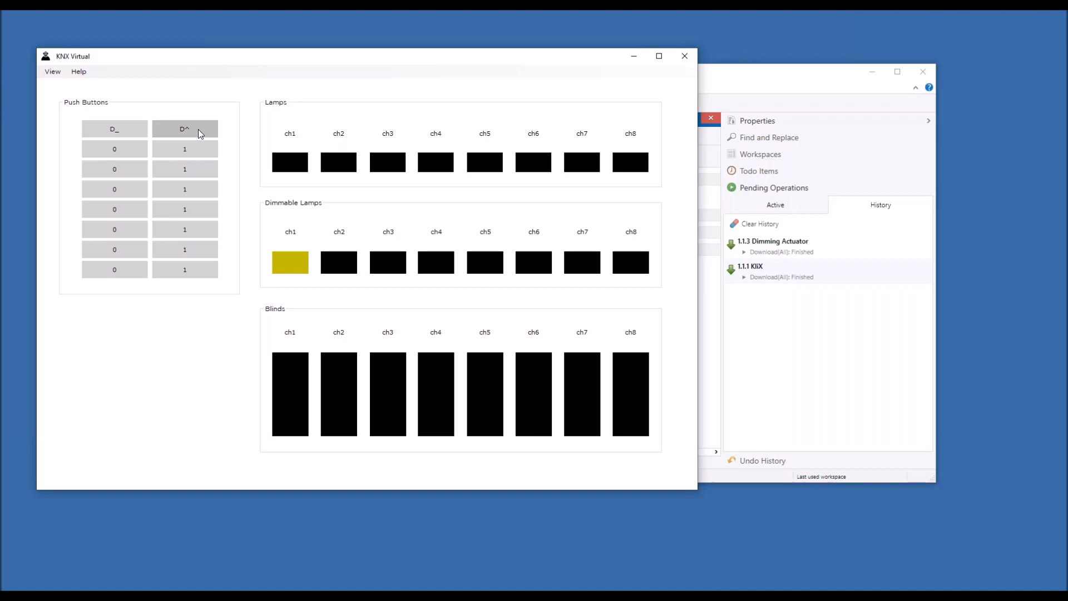
click(130, 130)
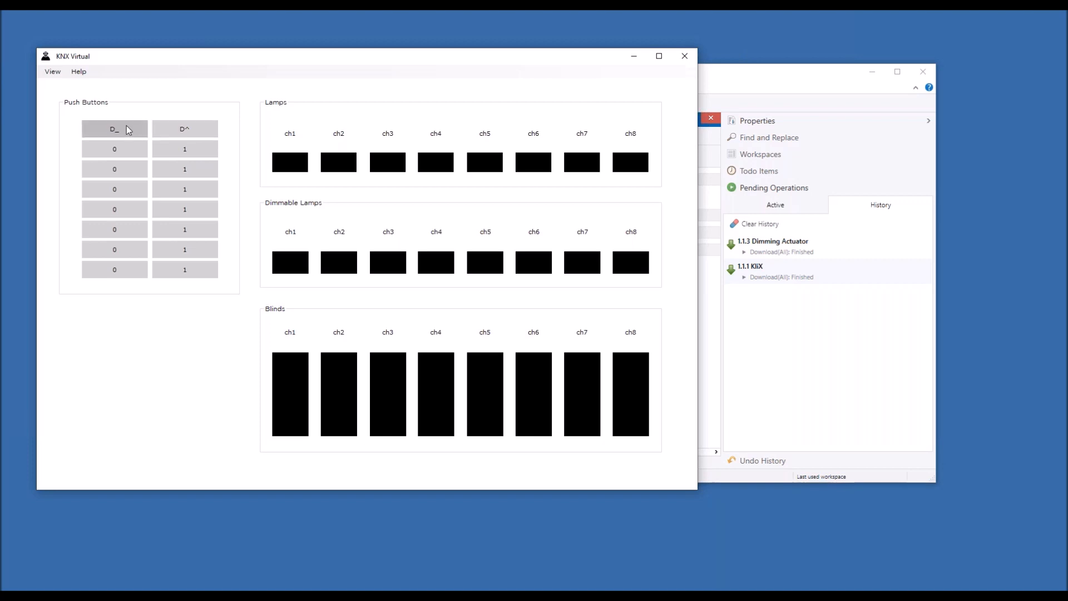
click(198, 134)
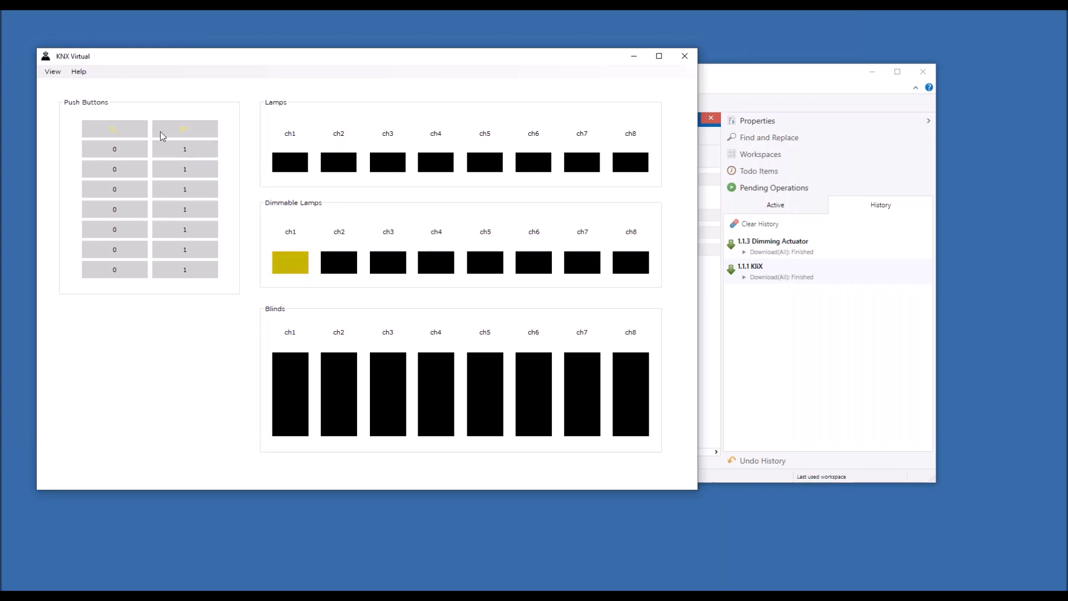
click(191, 132)
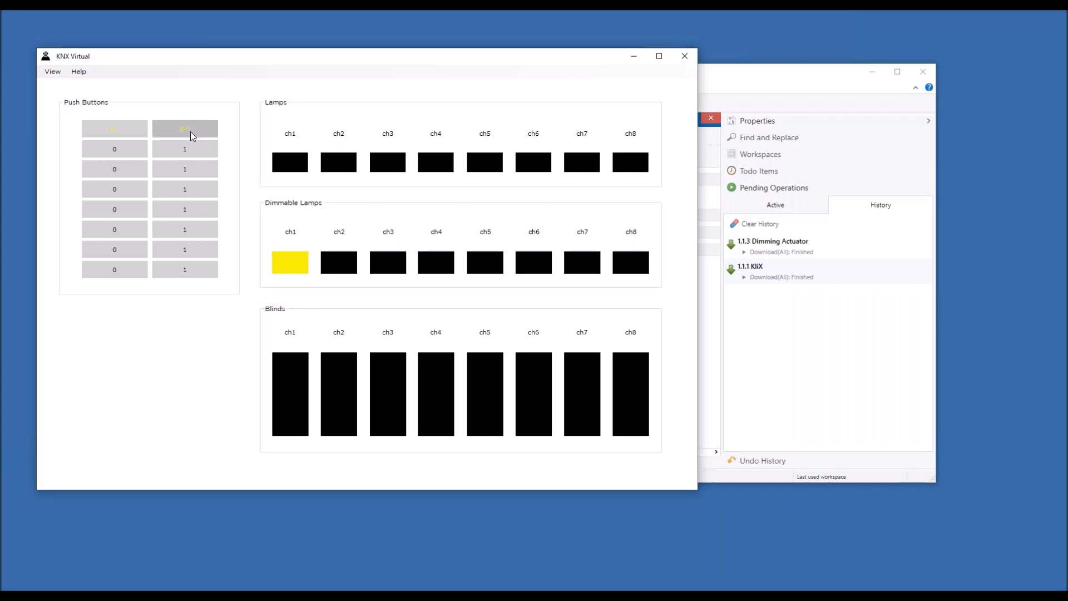
click(129, 129)
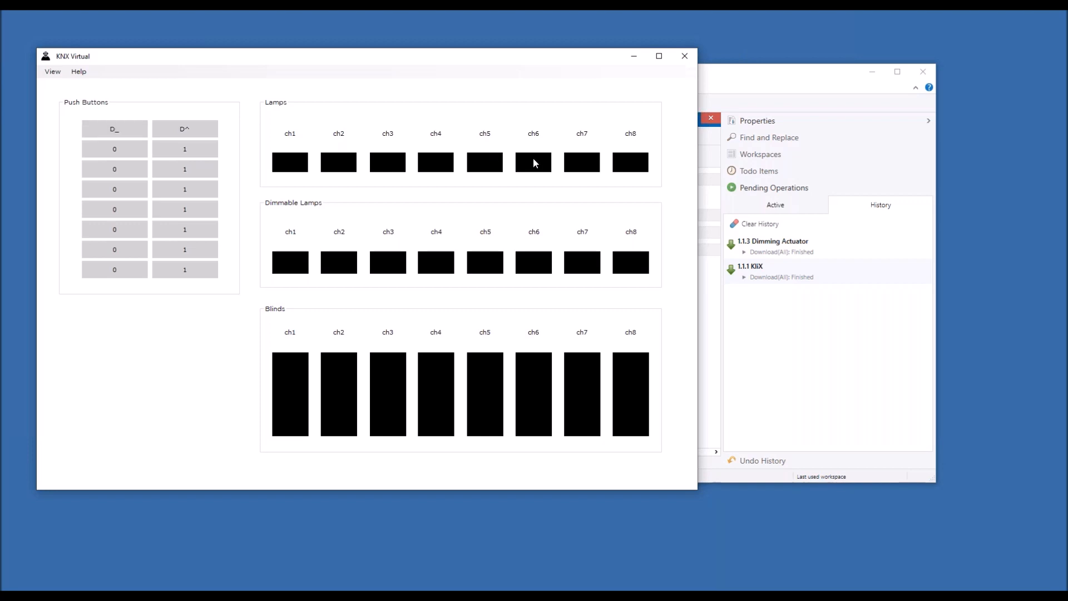
Step: Switch to ETS5, open Diagnostics and start recording in the Group Monitor
click(803, 73)
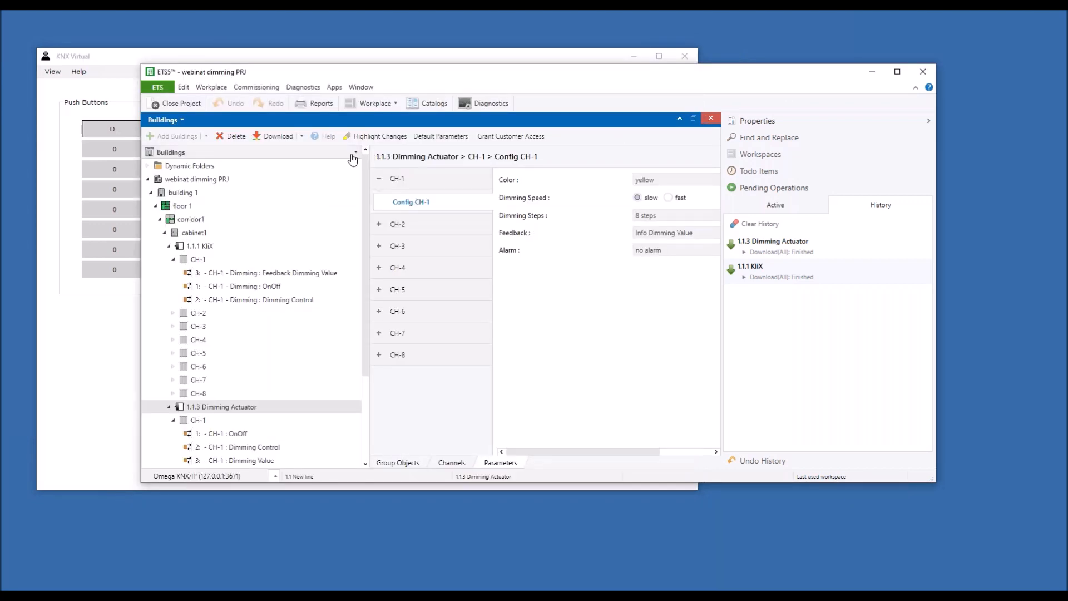
click(493, 105)
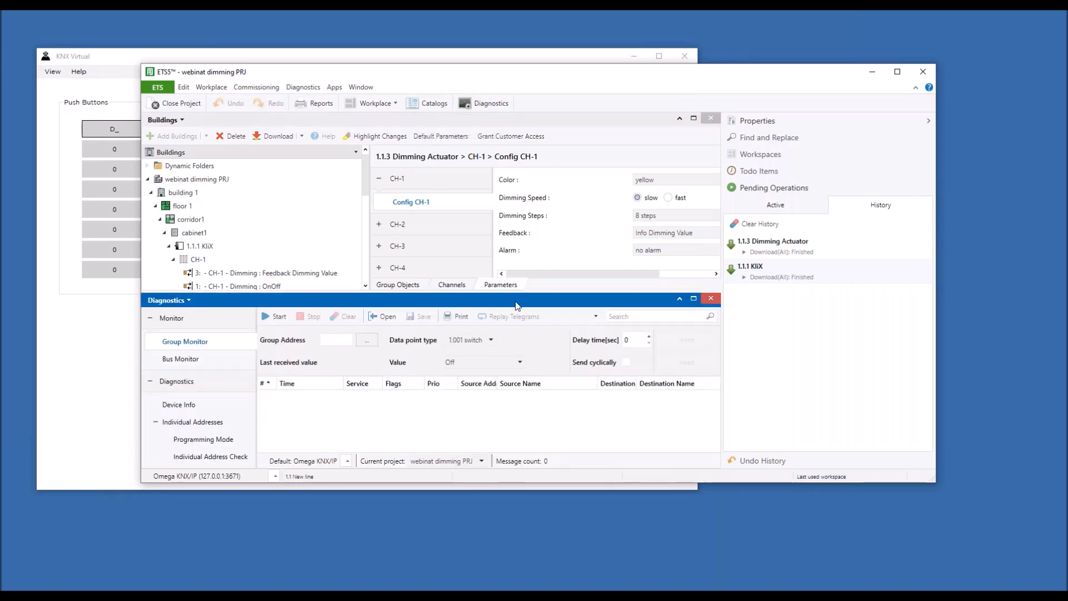
click(278, 317)
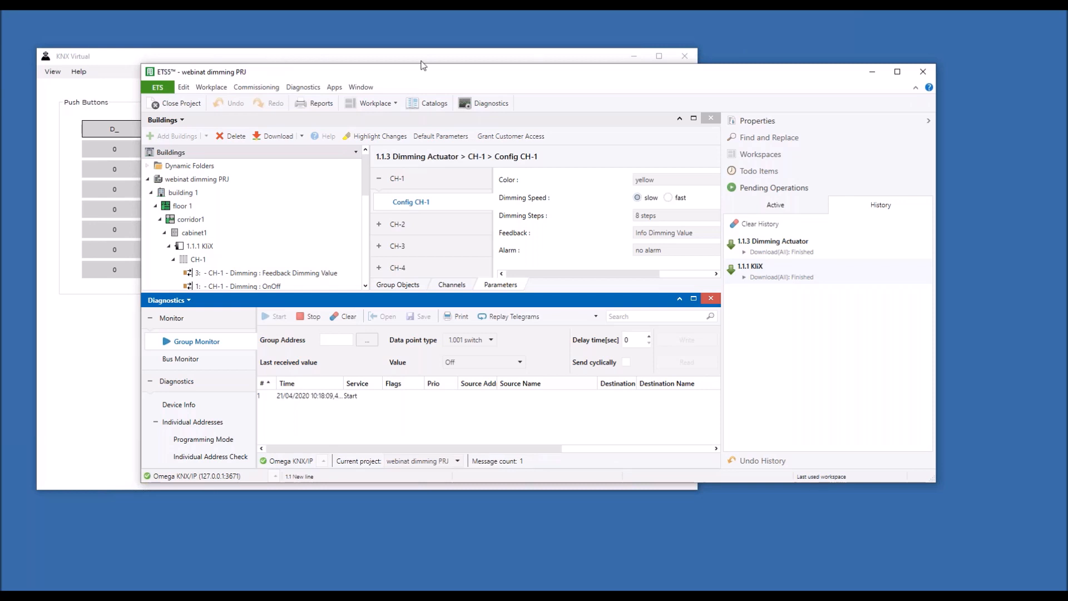
Step: Switch on the ch1 dimmable lamp with the D^ push button in KNX Virtual, and return to the ETS5 Group Monitor
click(493, 61)
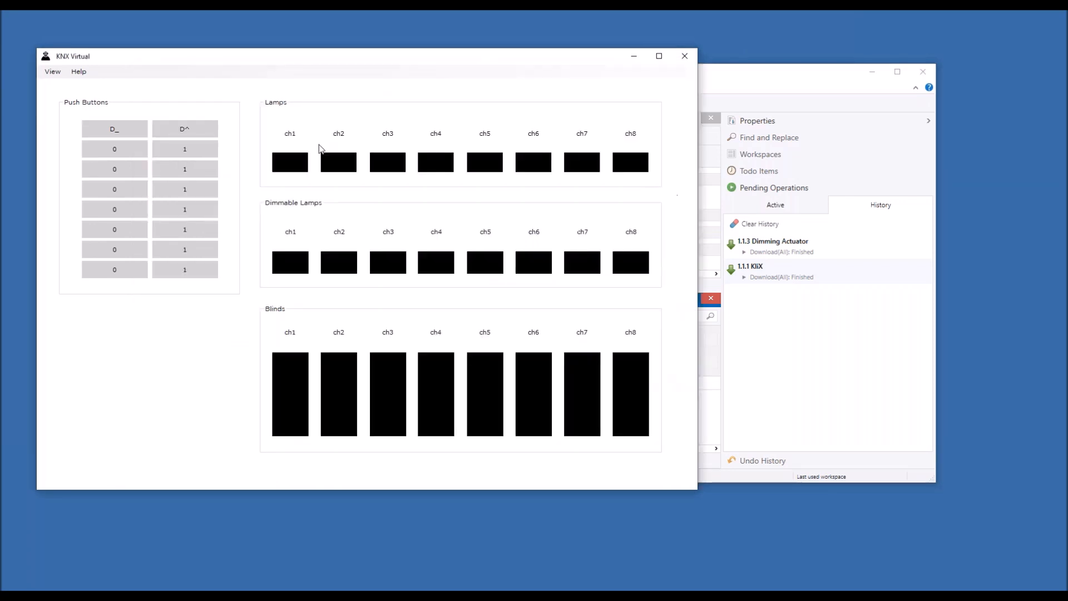
click(205, 132)
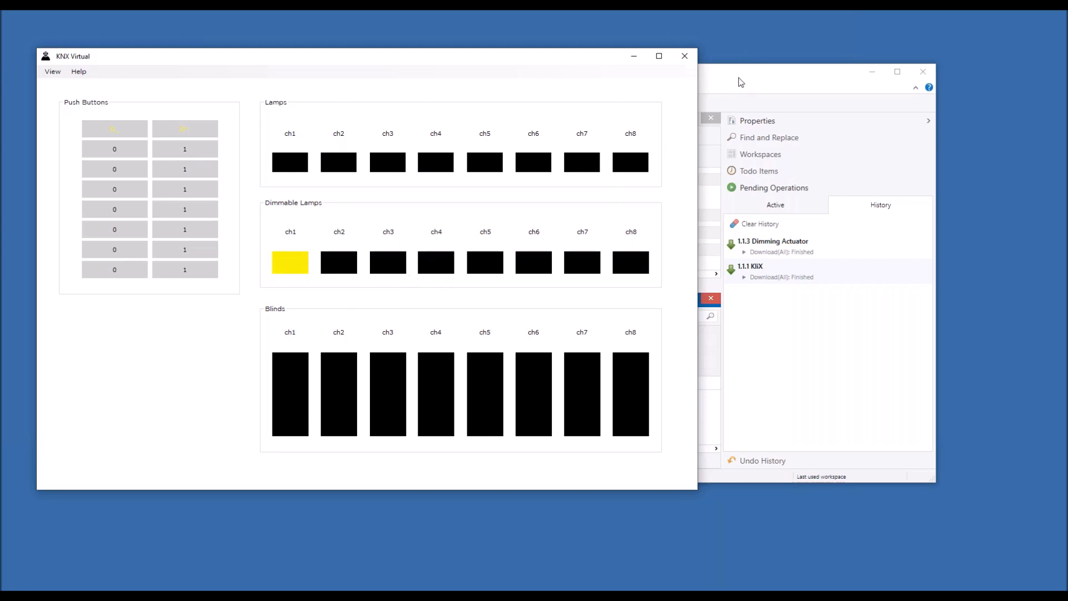
click(741, 82)
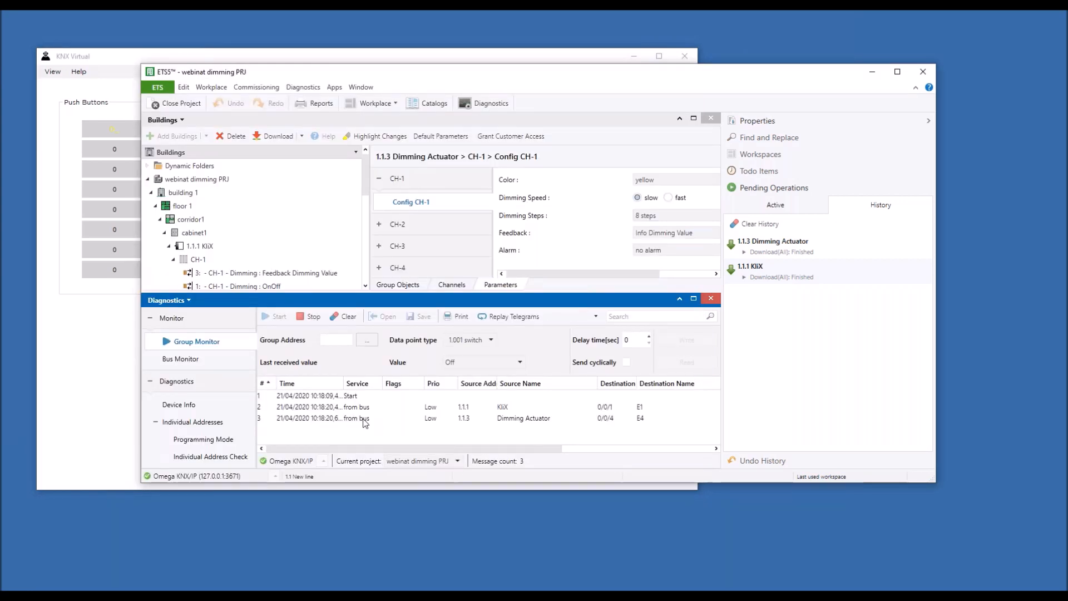
Step: Examine the recorded KliX and Dimming Actuator telegrams, comparing their source, destination group address, data point type and transmitted value
click(316, 407)
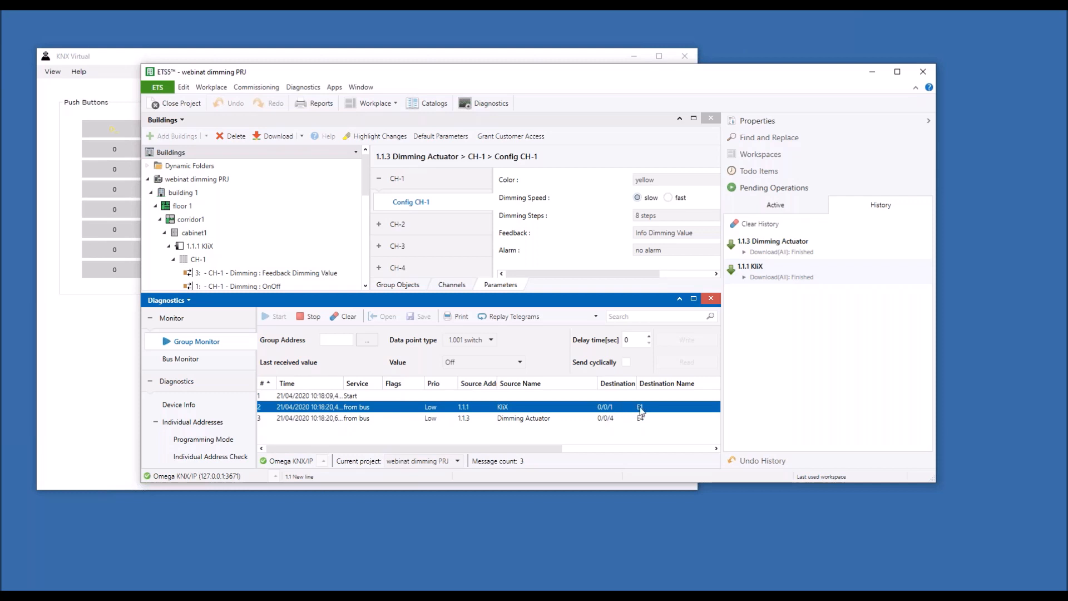
drag(563, 447, 706, 460)
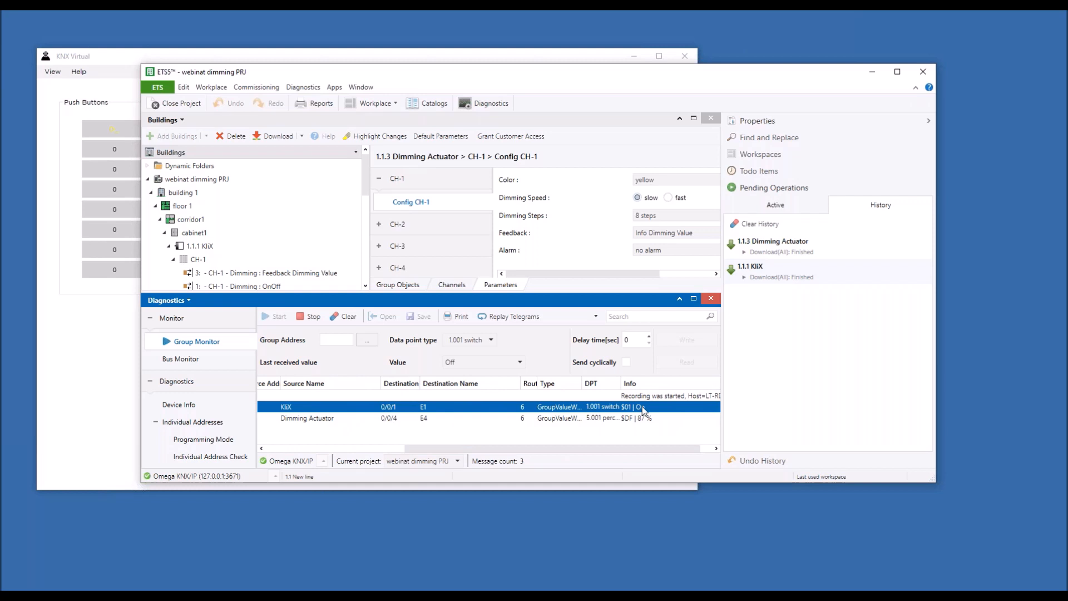
drag(649, 446, 467, 446)
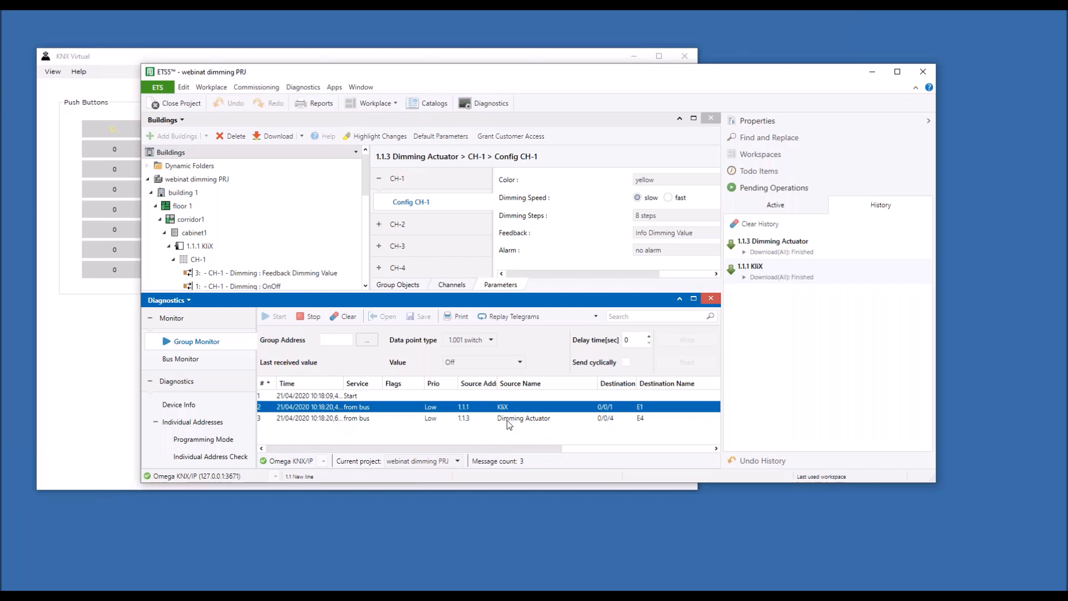
click(467, 419)
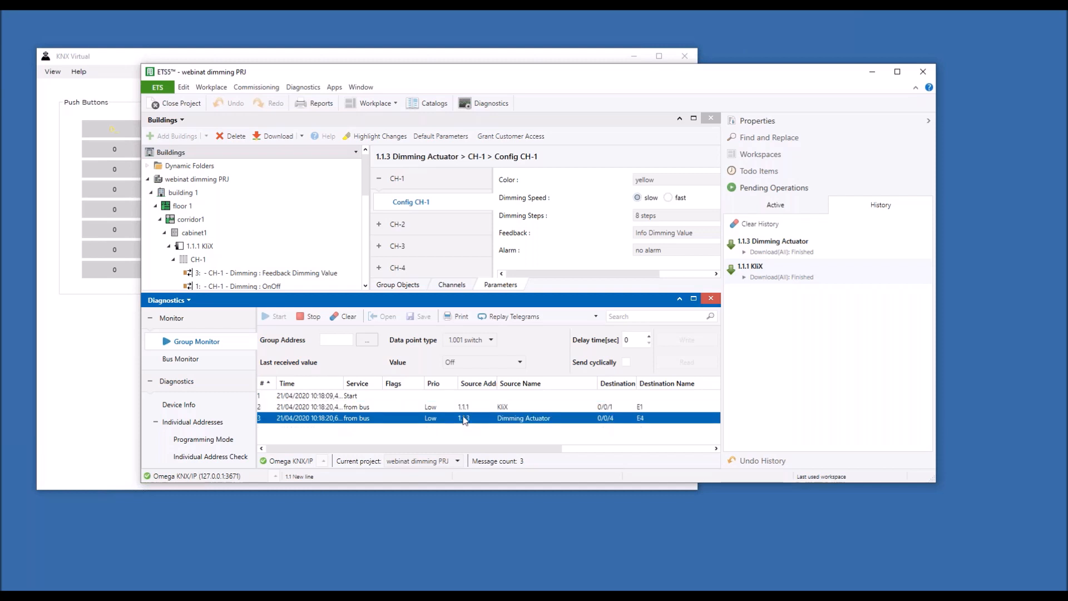
drag(503, 445, 663, 451)
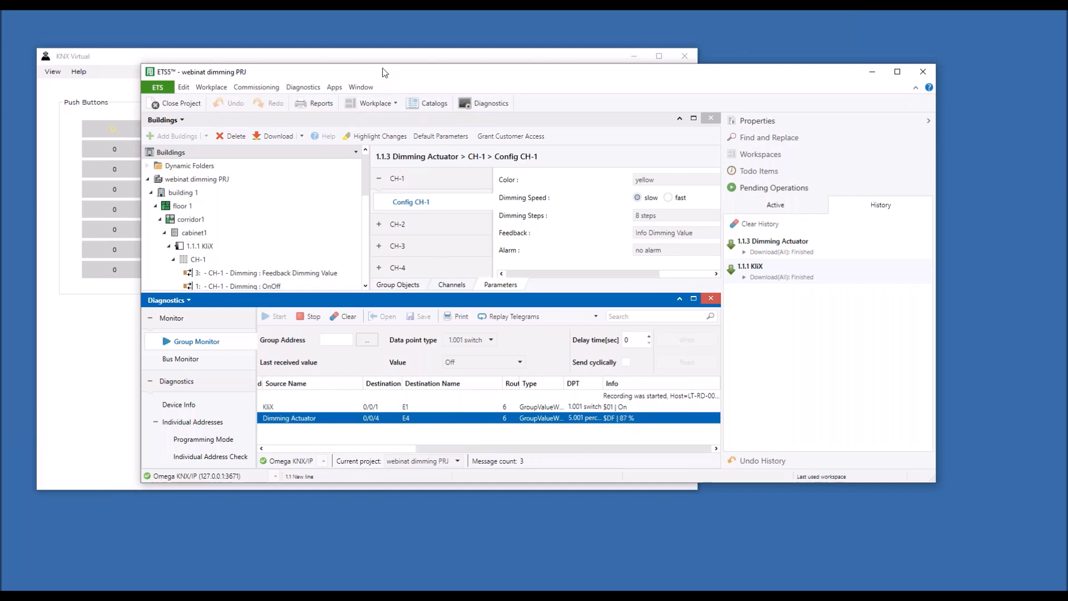
Step: Dim down the ch1 dimmable lamp with the D_ push button in KNX Virtual, and return to the ETS5 Group Monitor
click(352, 53)
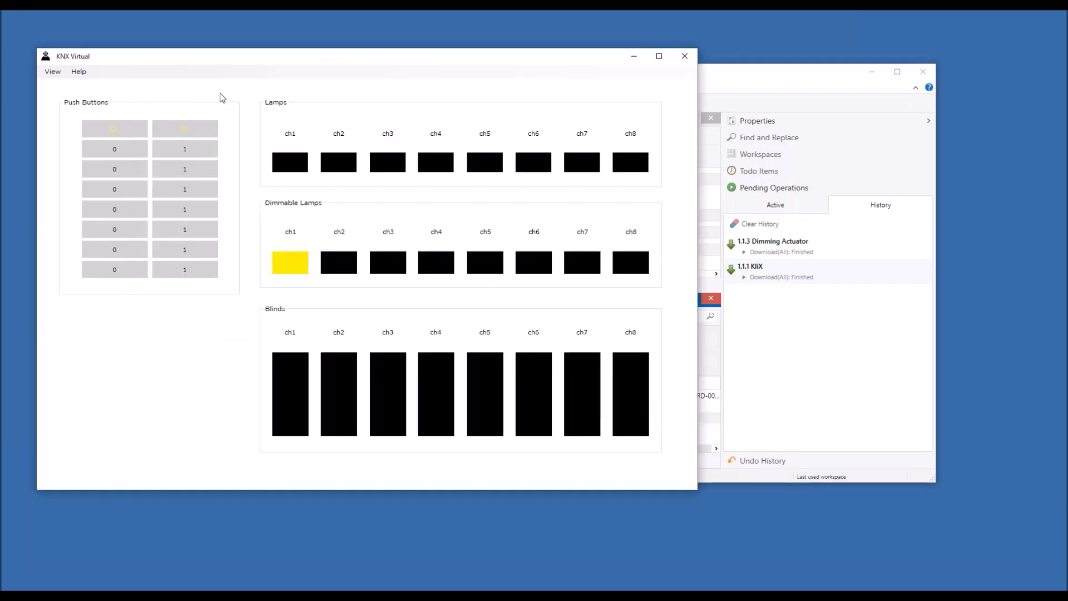
click(122, 131)
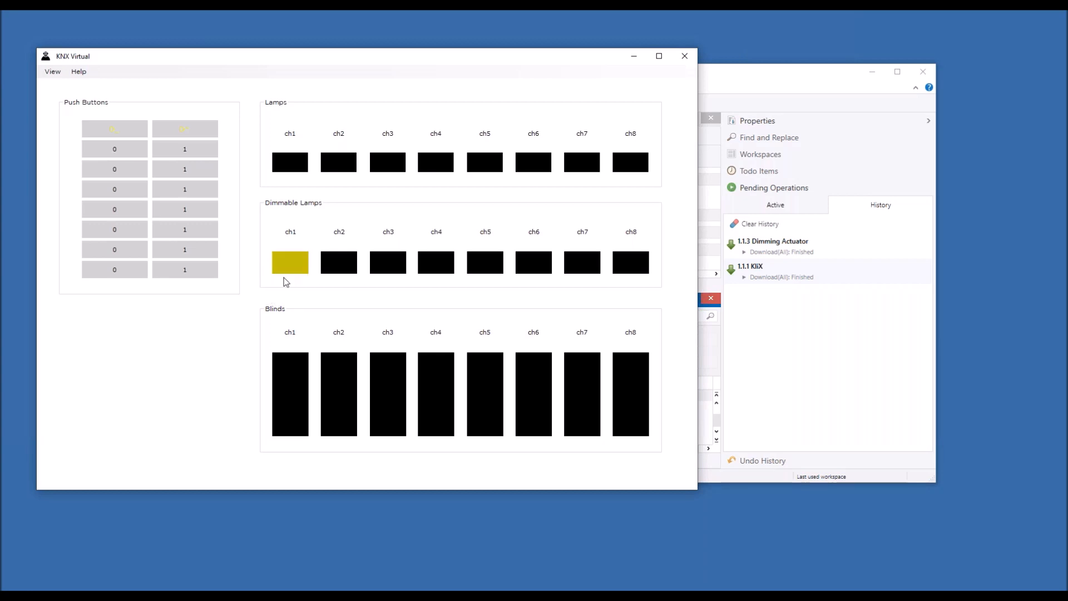
click(795, 341)
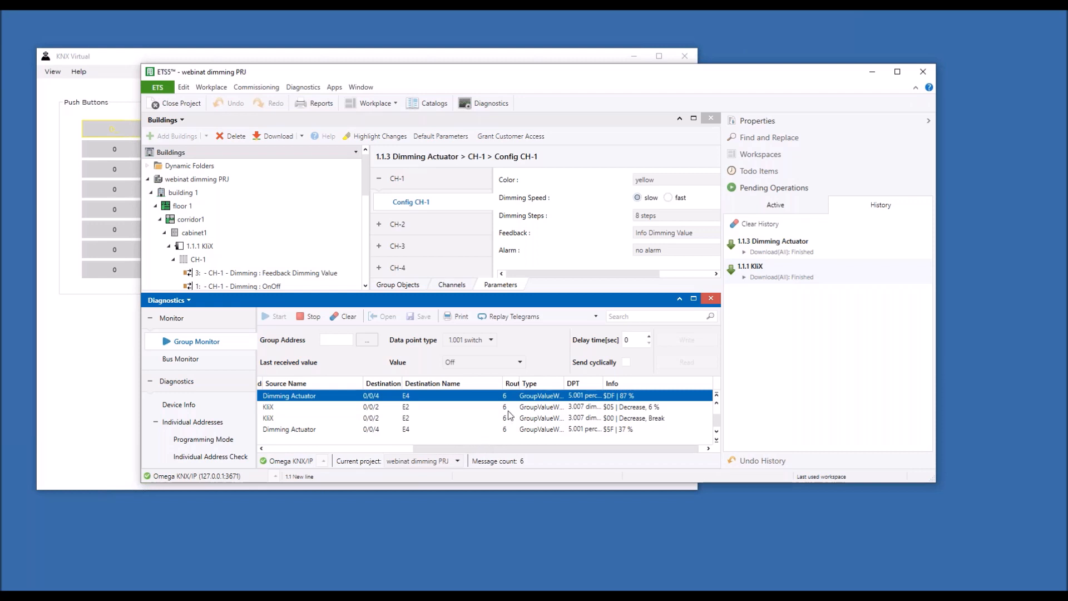
Step: Examine the newly recorded dimming telegrams of the KliX and Dimming Actuator, checking source, destination group address, data point type and info
drag(468, 449, 367, 449)
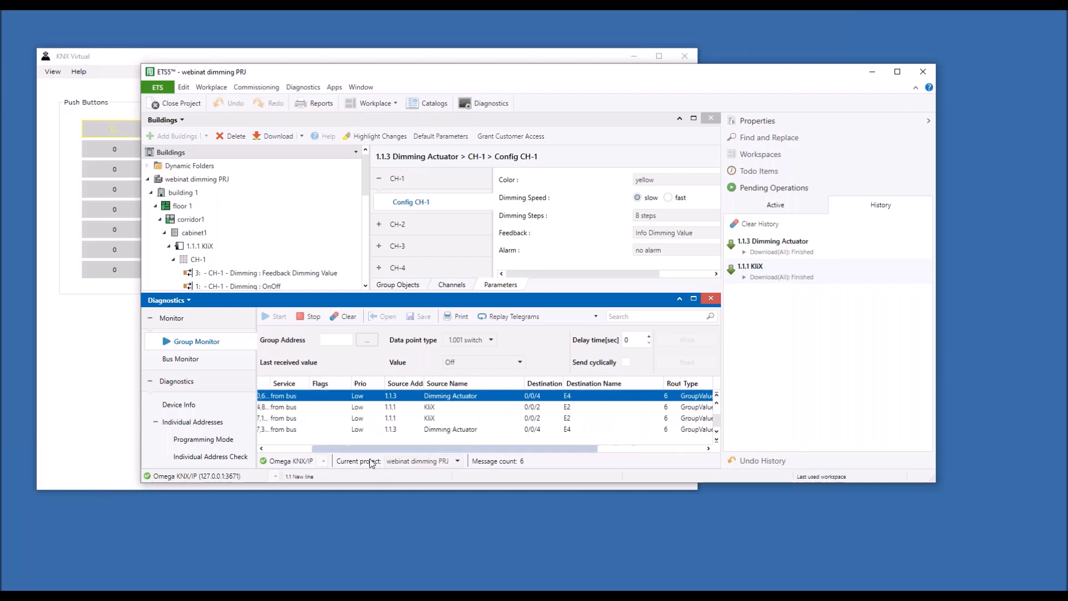
drag(454, 449, 559, 449)
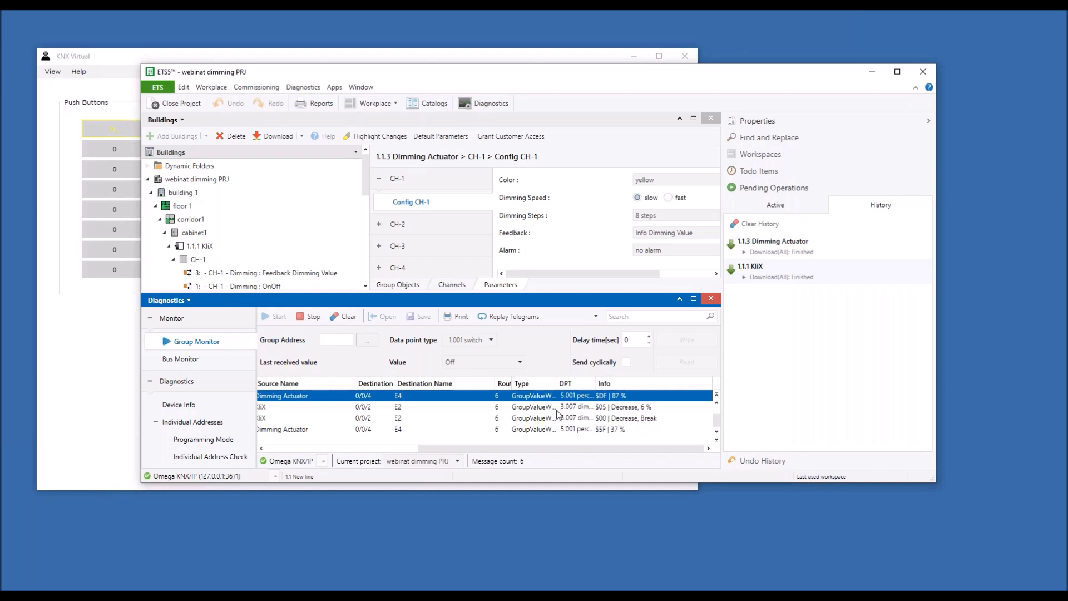
click(520, 410)
click(521, 419)
click(522, 405)
click(523, 417)
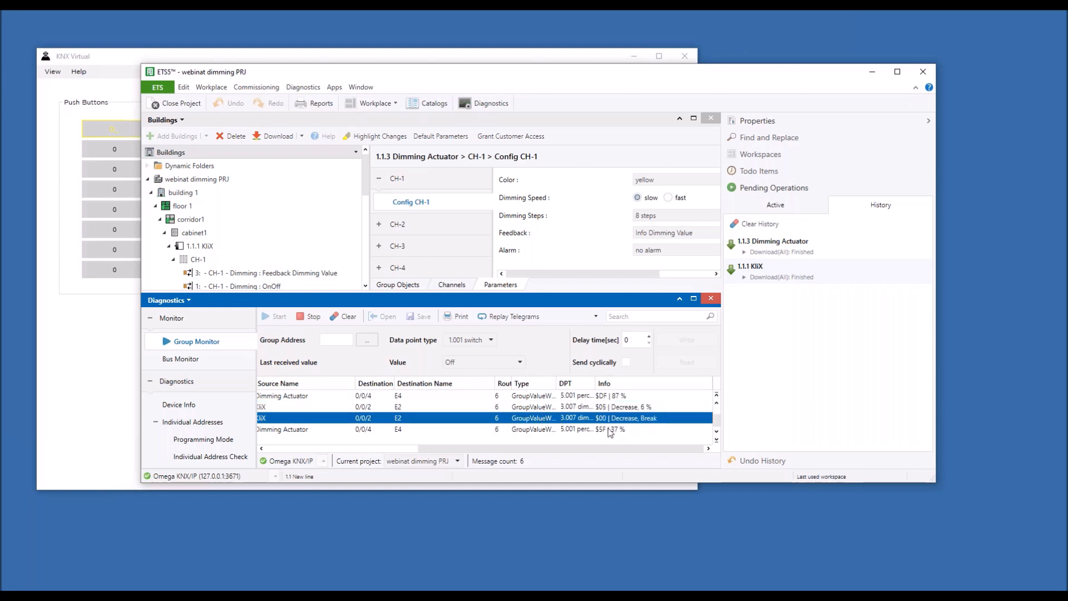
Step: Compare the ch1 dimmable lamp's brightness in KNX Virtual with the Dimming Actuator's feedback value in the ETS5 Group Monitor
click(232, 58)
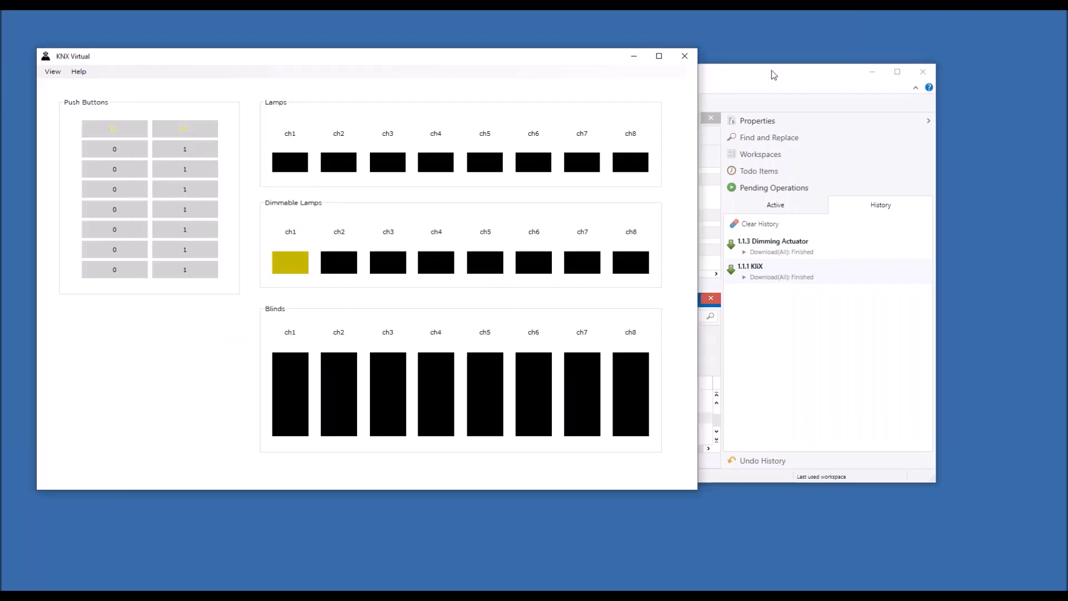
click(773, 74)
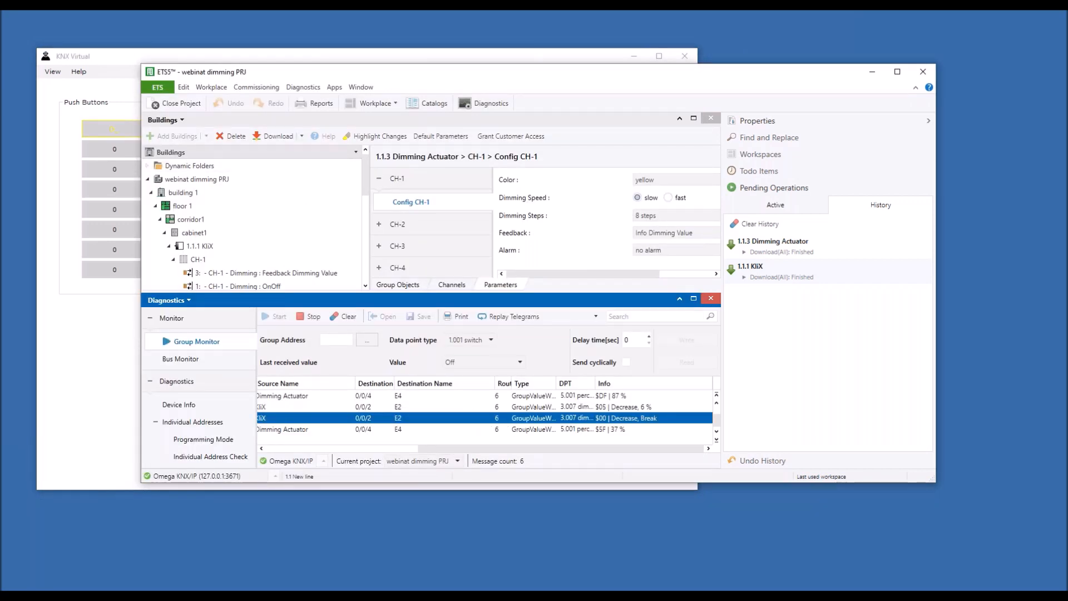
click(241, 56)
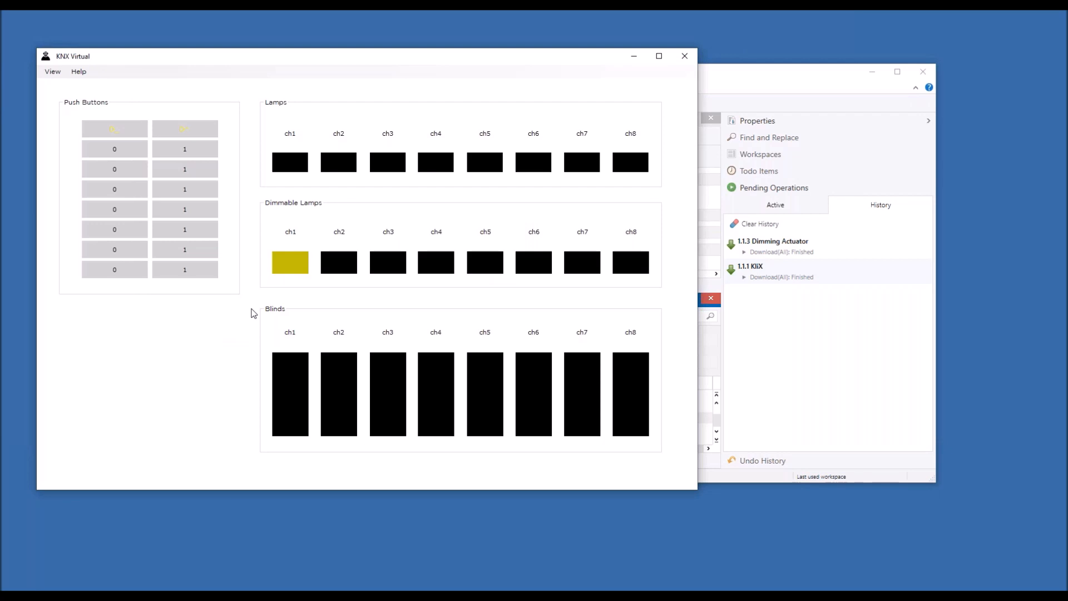
click(825, 365)
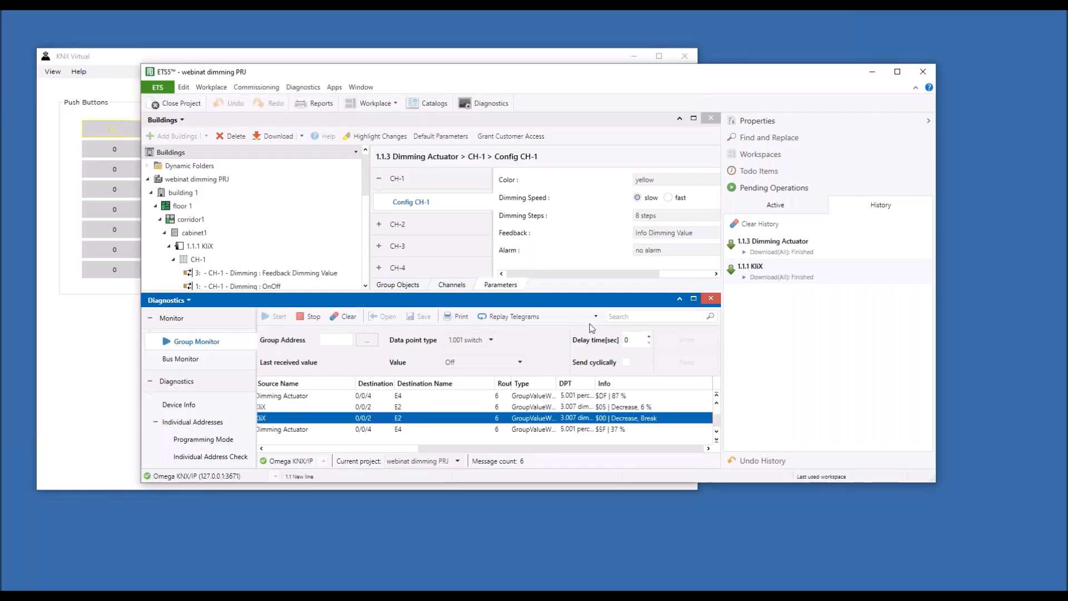
Step: Write 90 % to group address 0/0/3 (E3) from the Group Monitor, and check the feedback telegram and the ch1 lamp in KNX Virtual
click(365, 343)
click(456, 213)
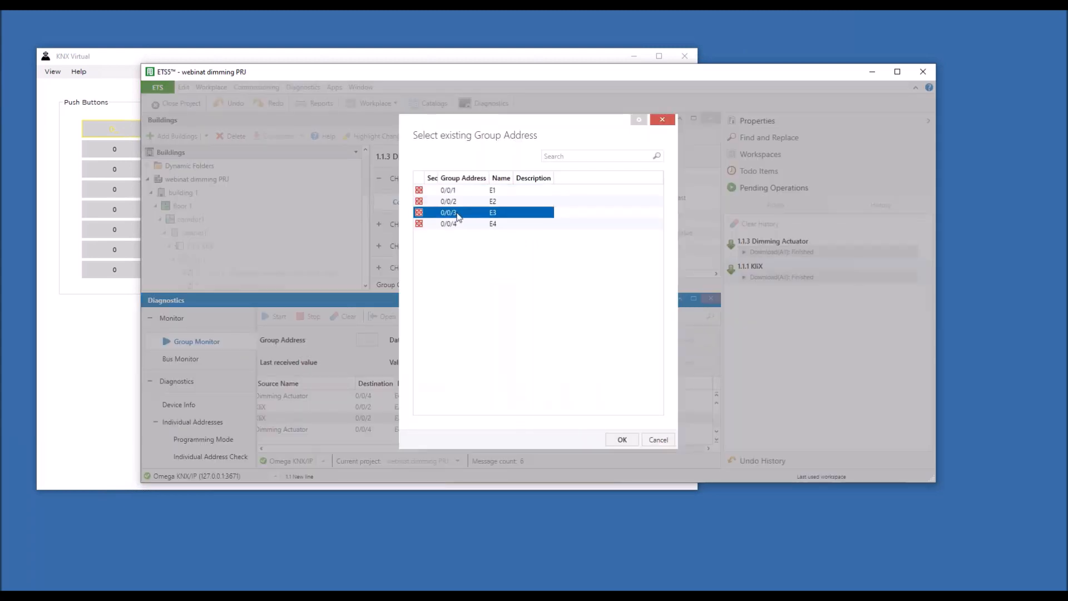
double_click(457, 215)
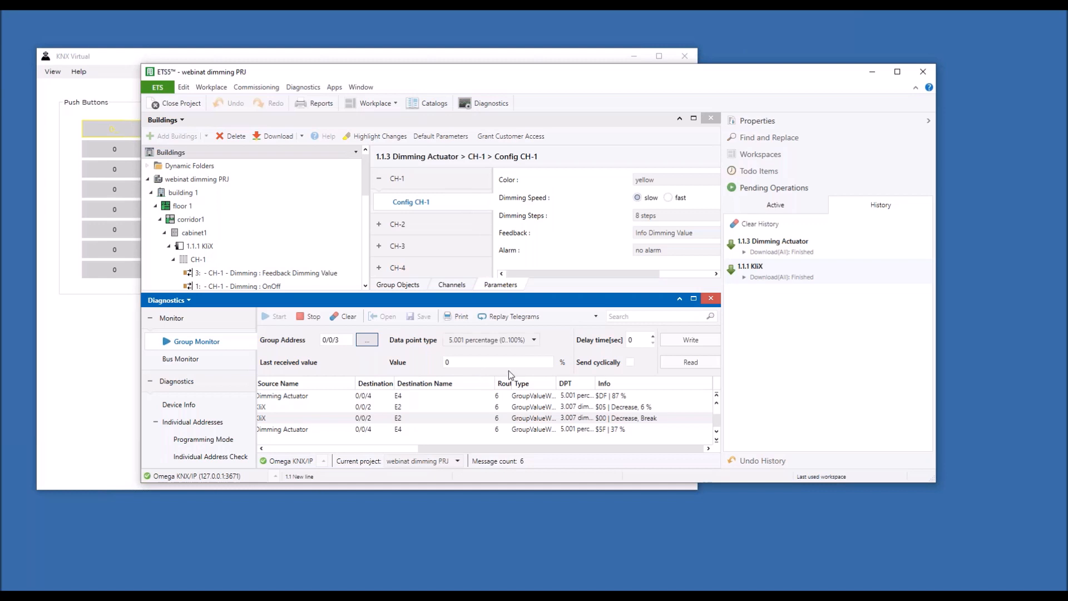
click(488, 365)
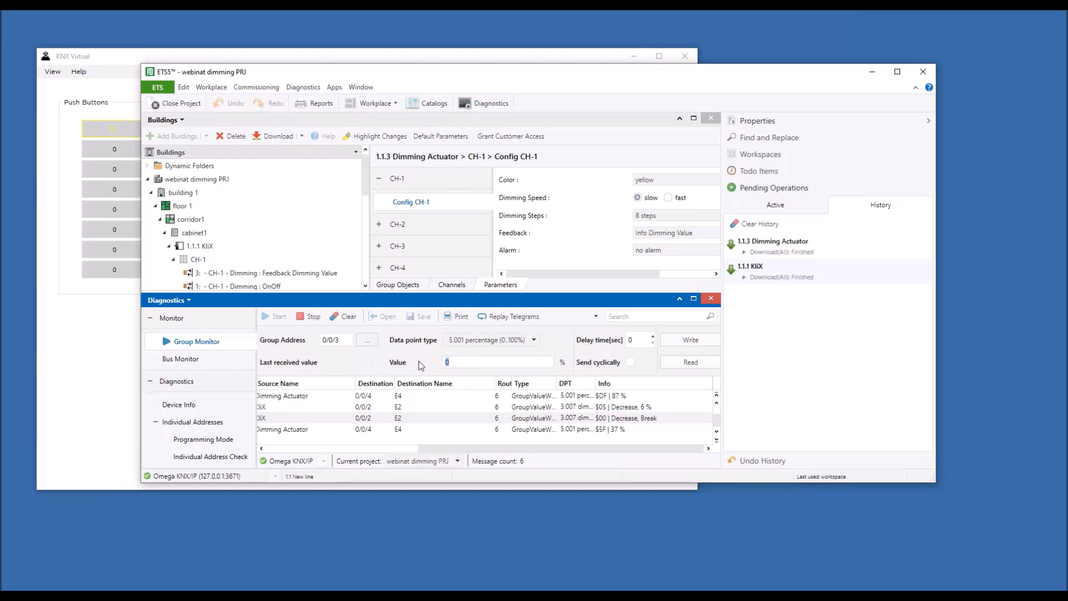
text(90)
click(701, 340)
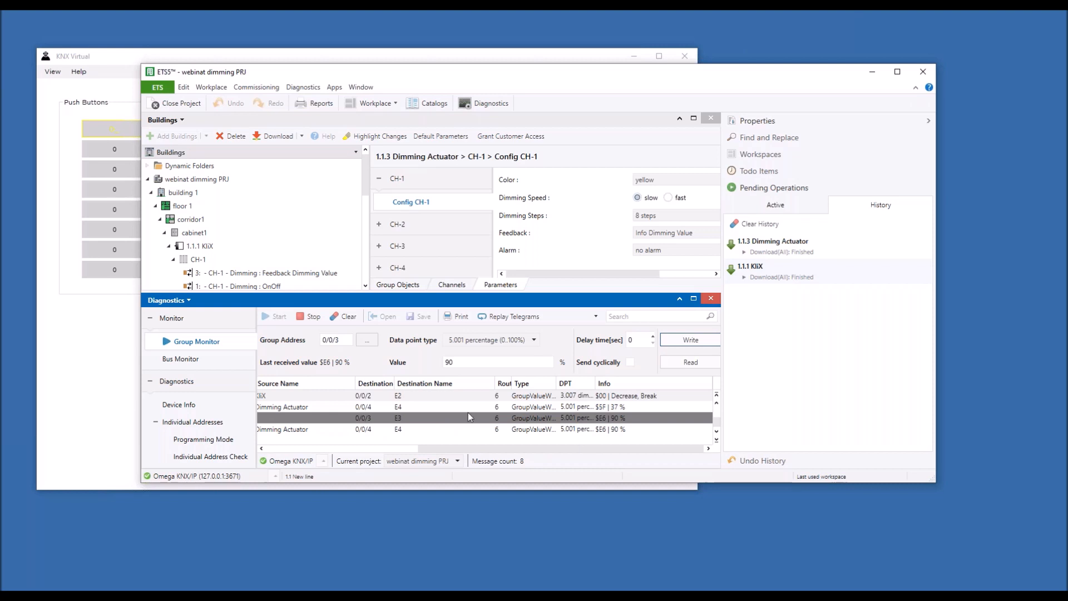
click(614, 430)
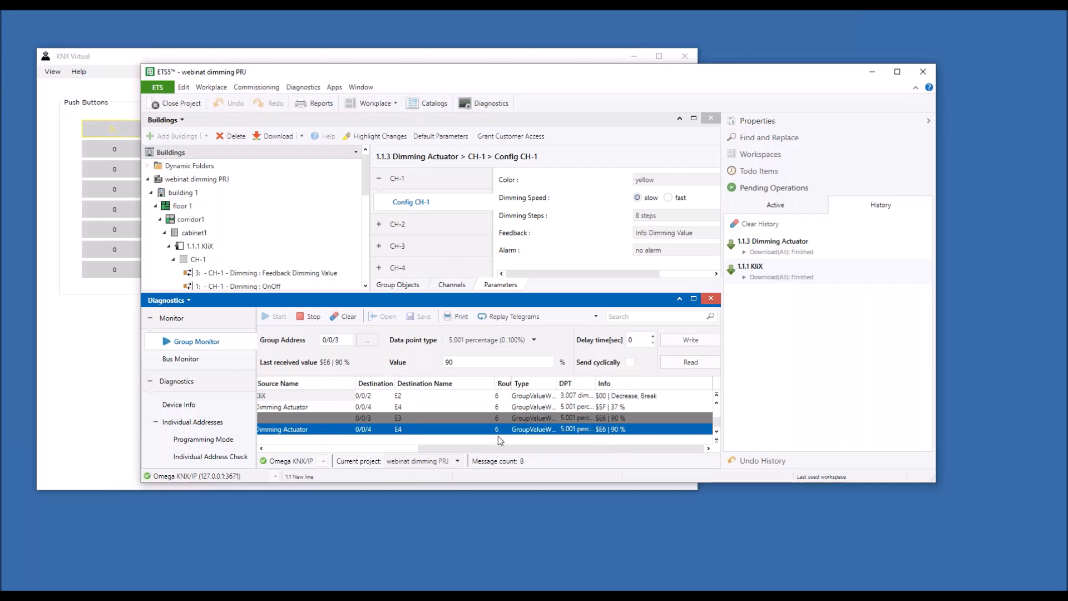
click(116, 368)
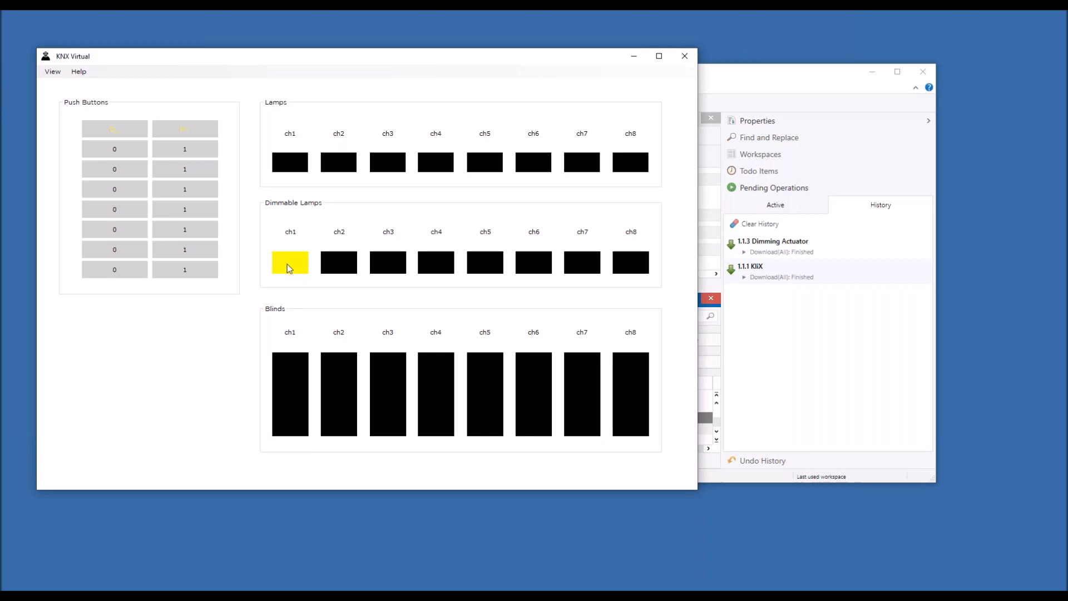
Step: Switch off the ch1 dimmable lamp with the D_ push button, and write 90 % to 0/0/3 again from ETS5, checking the lamp
click(117, 132)
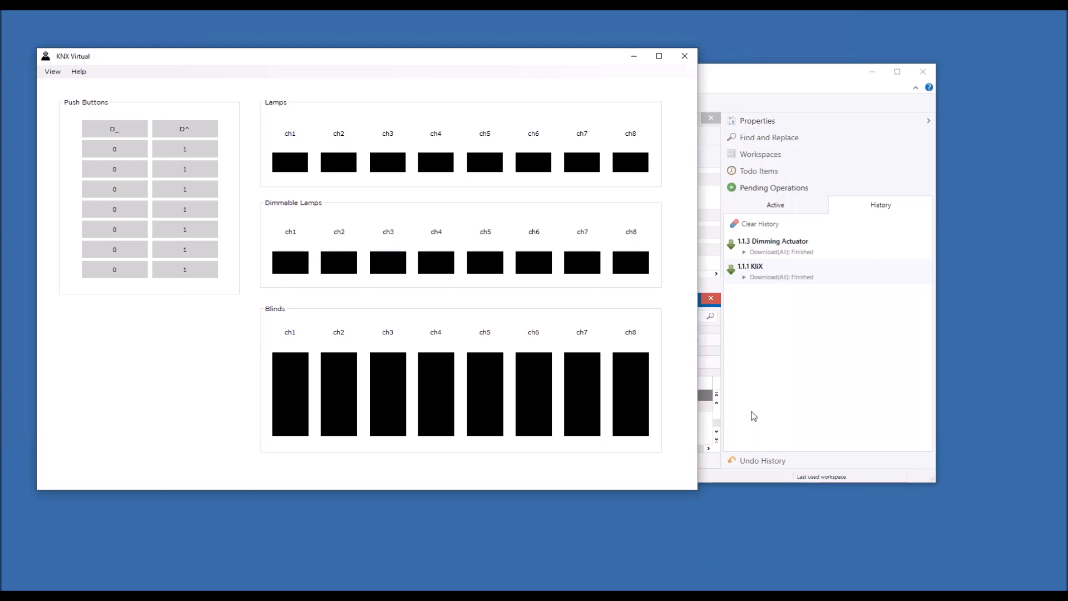
click(760, 418)
click(680, 341)
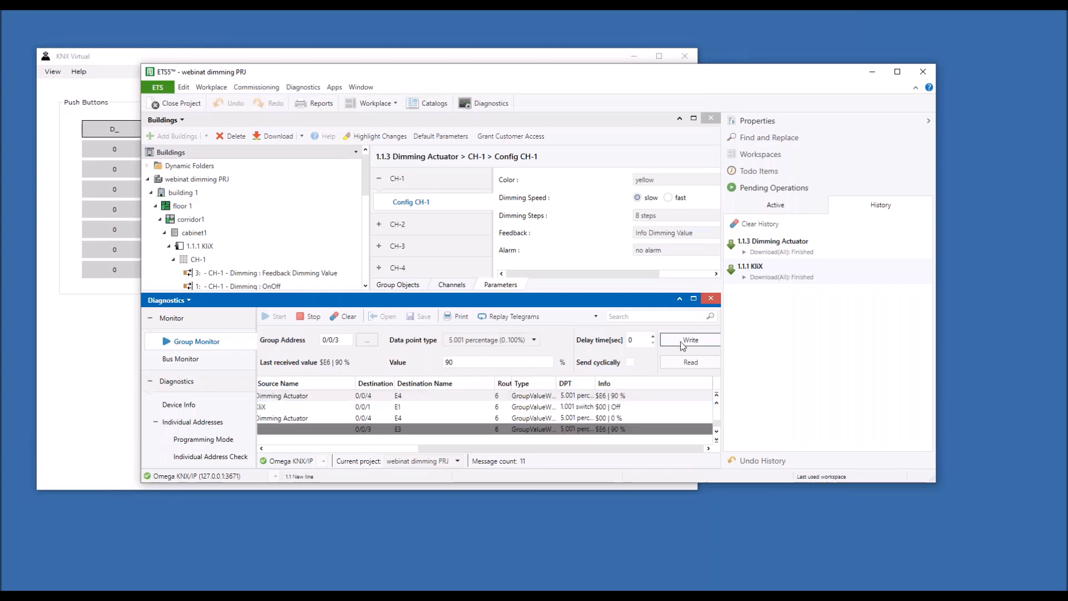
click(101, 342)
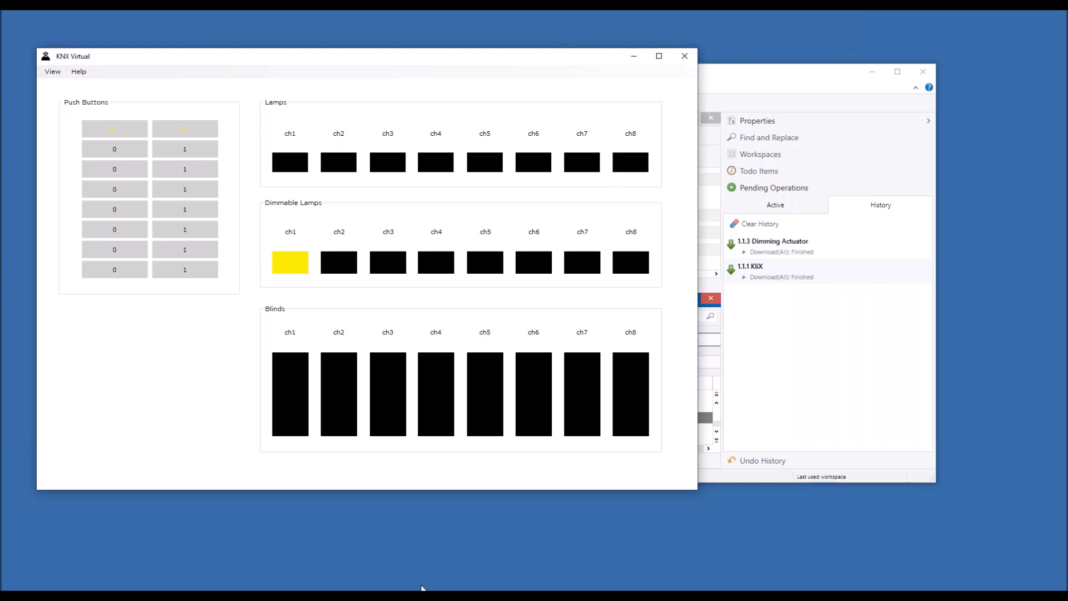
Step: Switch back to ETS5 and stop the Group Monitor recording
mouse_move(417, 591)
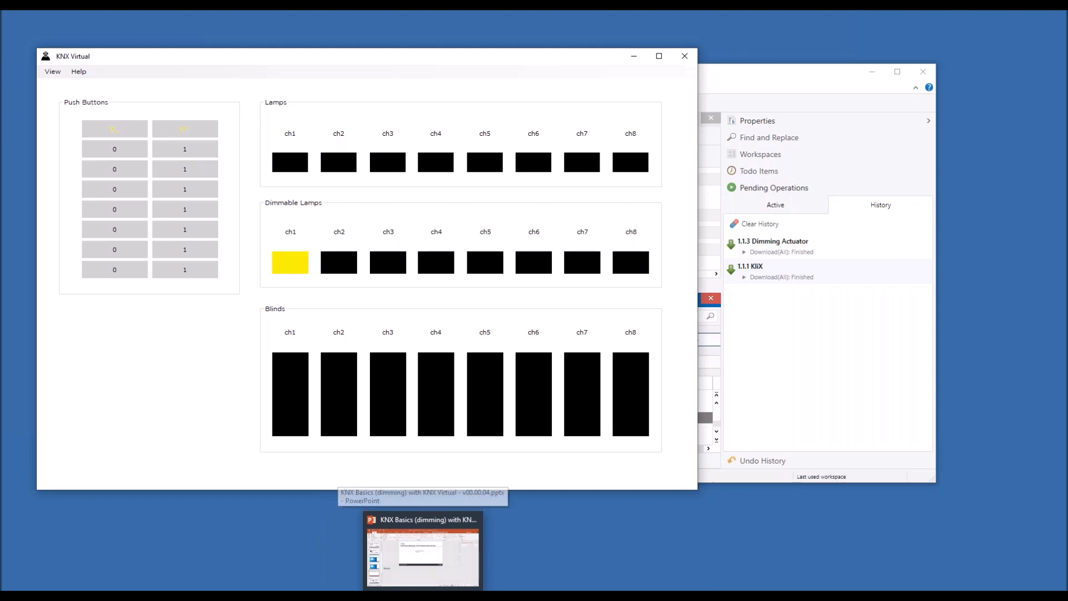
click(824, 410)
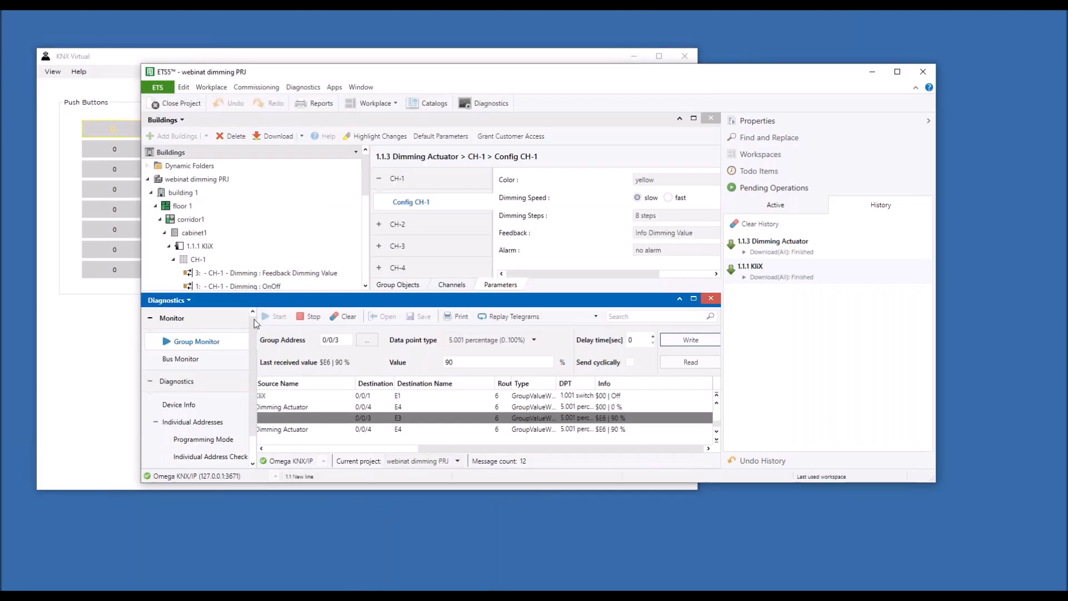
click(304, 317)
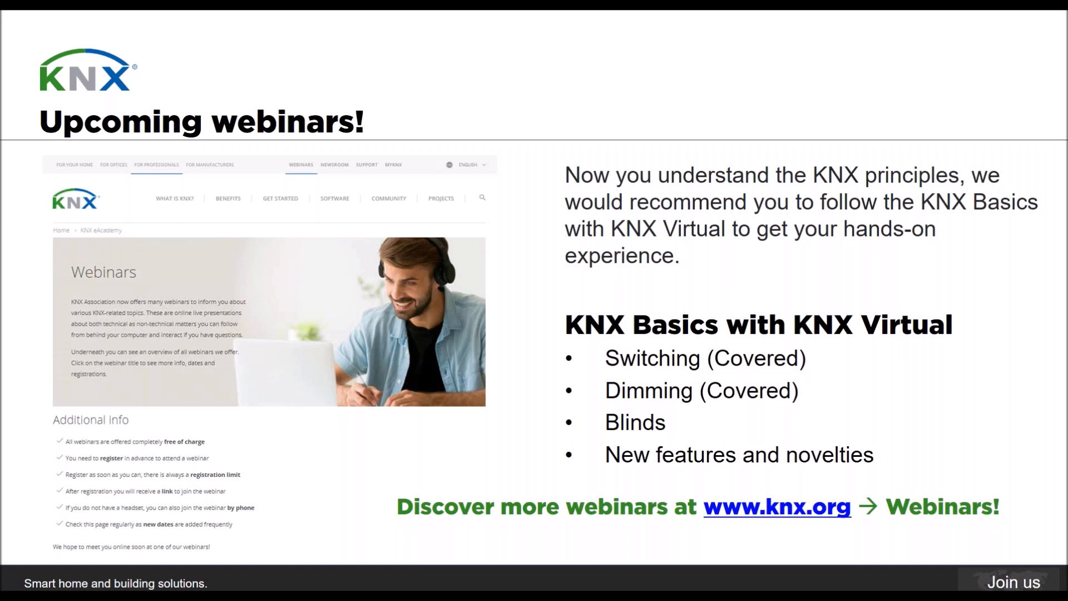
key(Right)
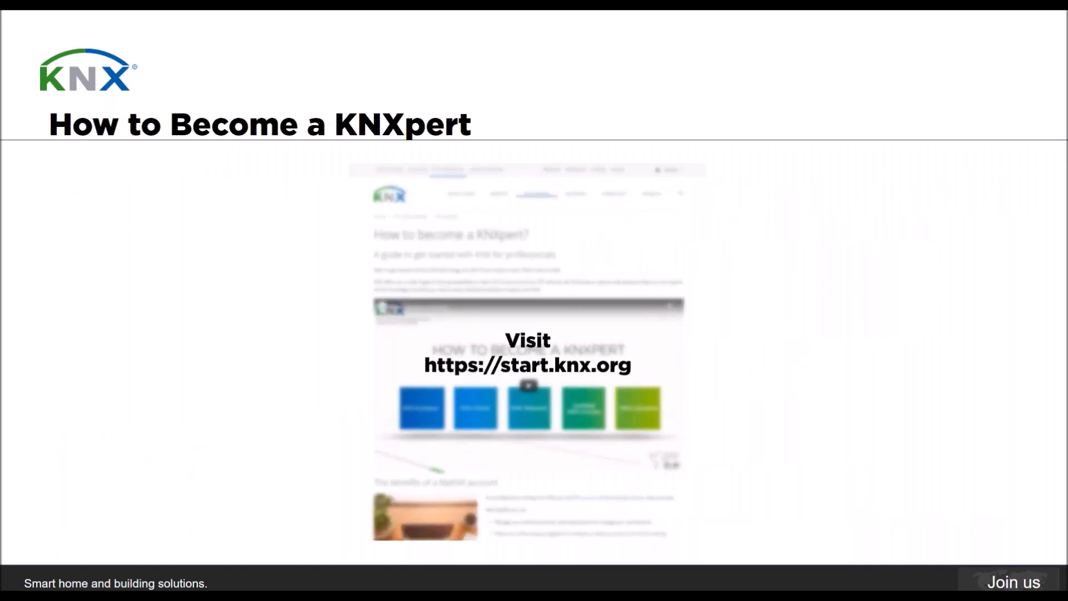